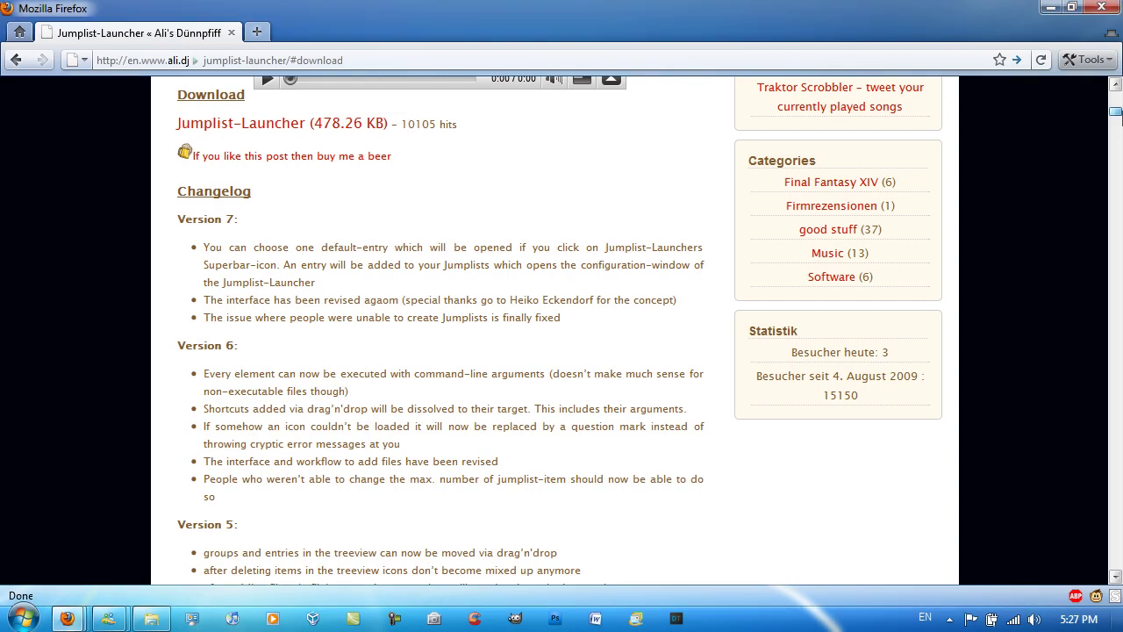
# Download Jumplist_Launcher_v7.rar (478.26 KB) from the page's Download section, choosing Save File
pyautogui.scroll(10, 1077, 134)
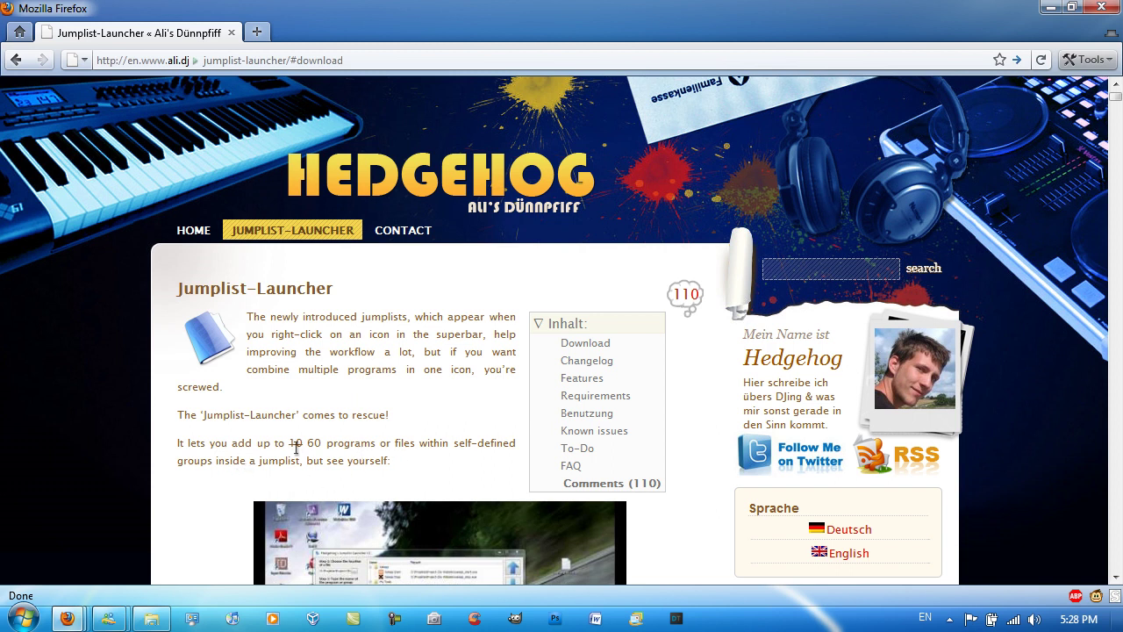
pyautogui.scroll(-4, 221, 441)
pyautogui.scroll(2, 552, 298)
pyautogui.click(587, 272)
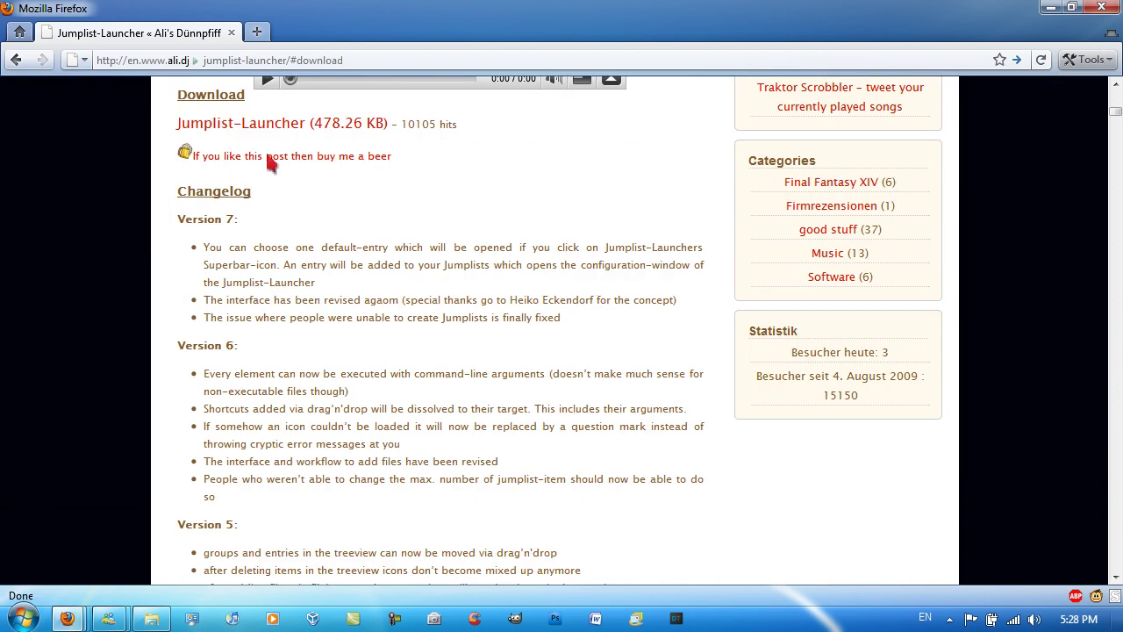
pyautogui.click(246, 125)
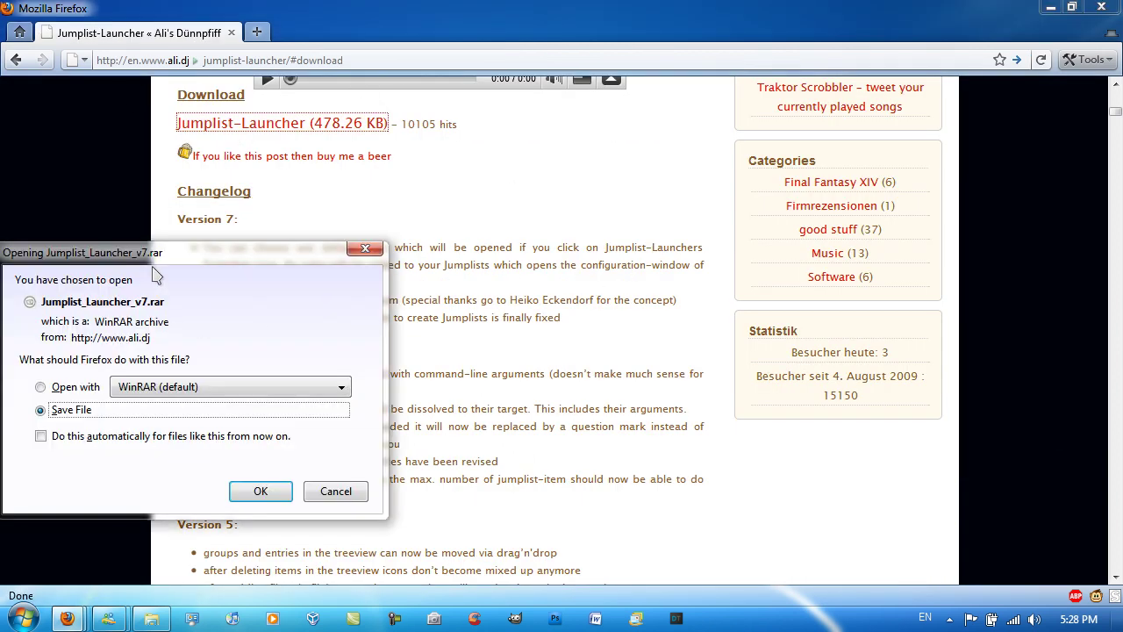
pyautogui.click(261, 492)
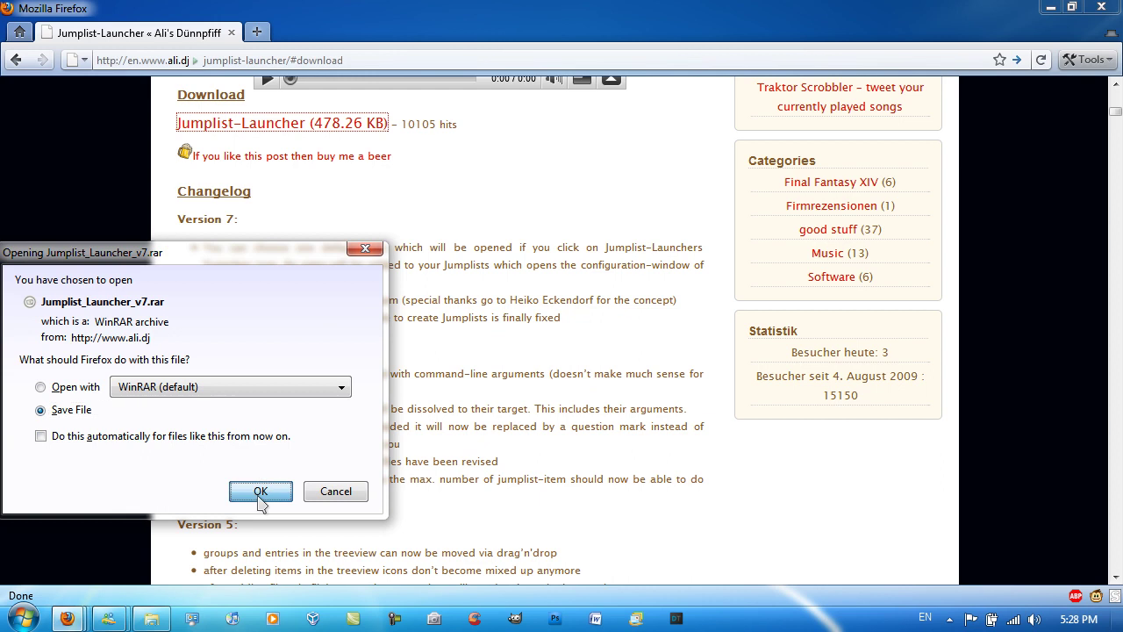
# Extract Jumplist_Launcher_v7.rar with 7-Zip into a Jumplist_Launcher_v7 folder
pyautogui.click(1050, 8)
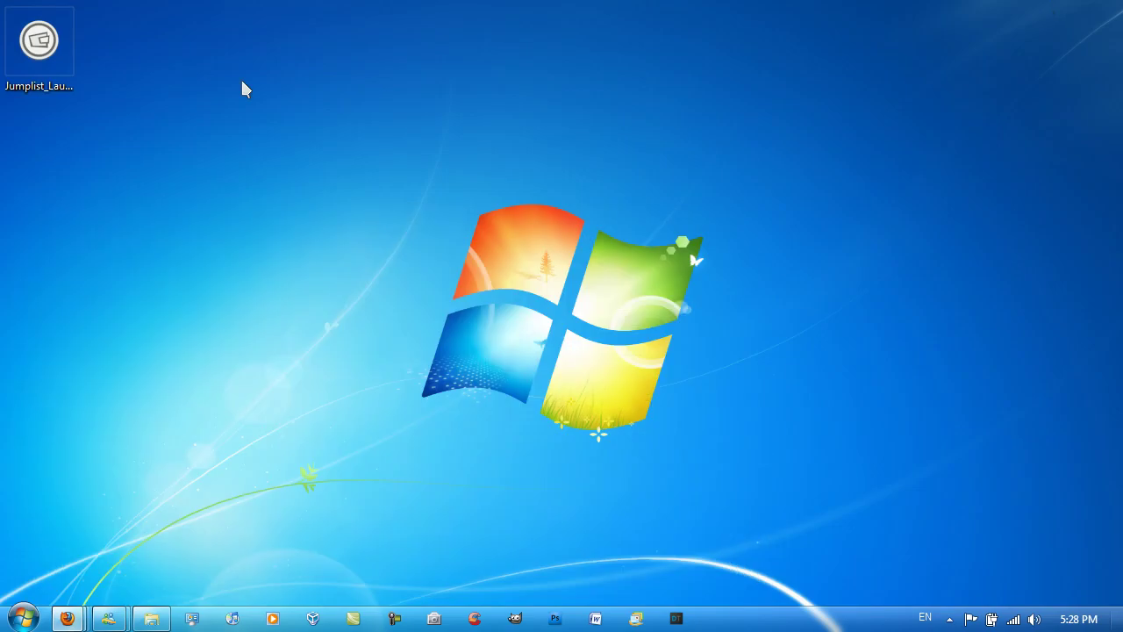
pyautogui.rightClick(3, 68)
pyautogui.click(102, 123)
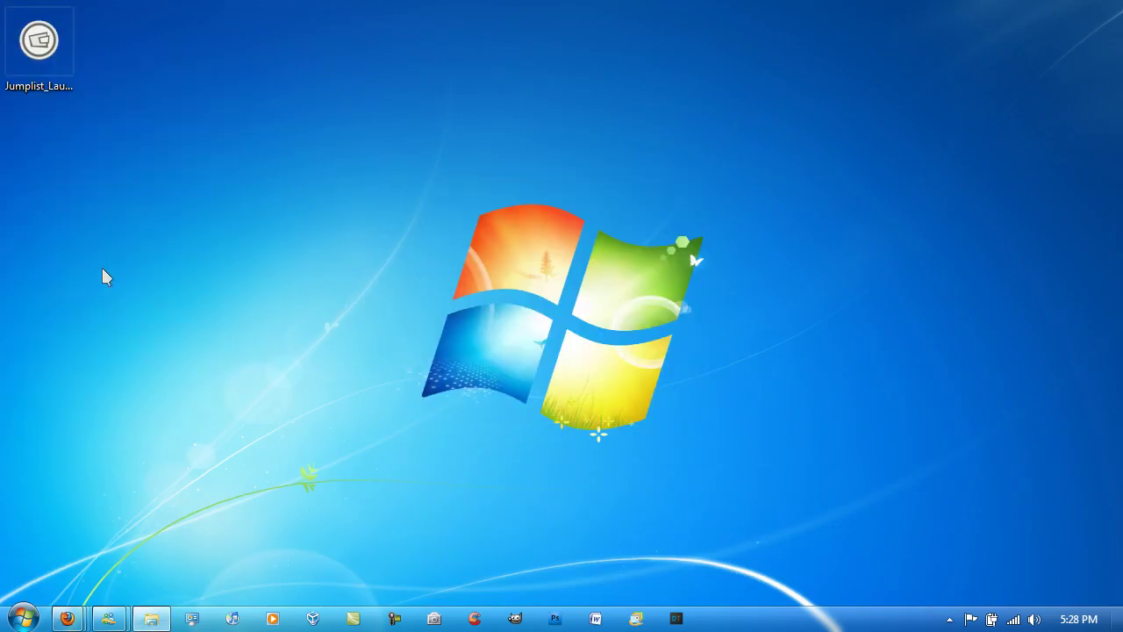
# Run JumplistLauncher.exe from the extracted Jumplist_Launcher_v7 folder
pyautogui.doubleClick(50, 175)
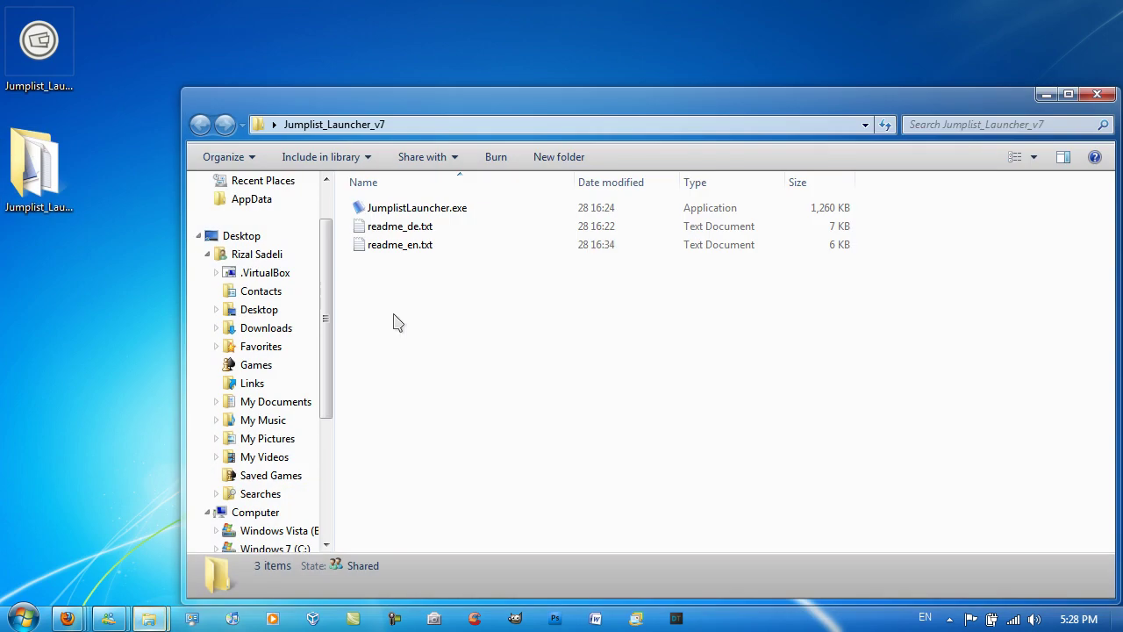
pyautogui.click(410, 210)
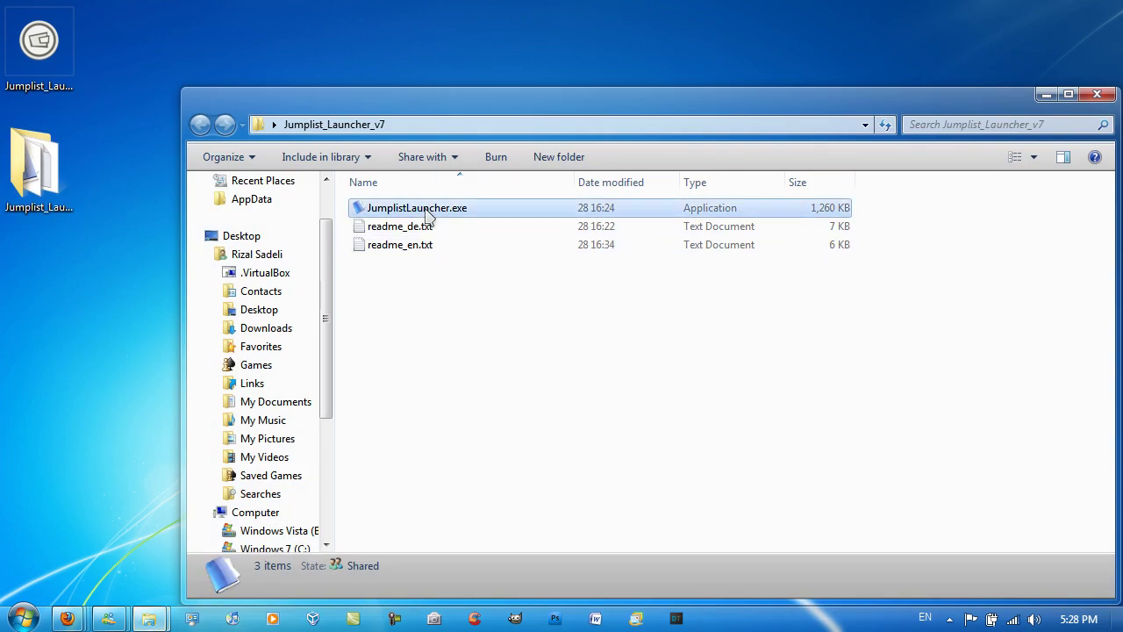
pyautogui.doubleClick(392, 212)
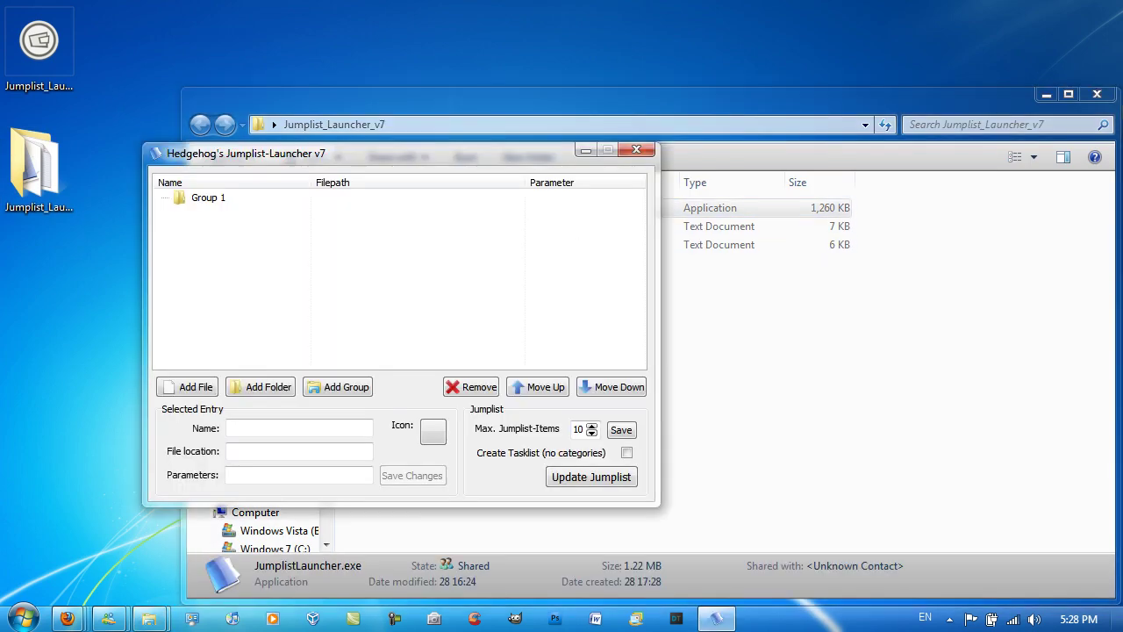
# Close Explorer, centre the Jumplist-Launcher v7 window and pin the launcher to the taskbar
pyautogui.click(1097, 94)
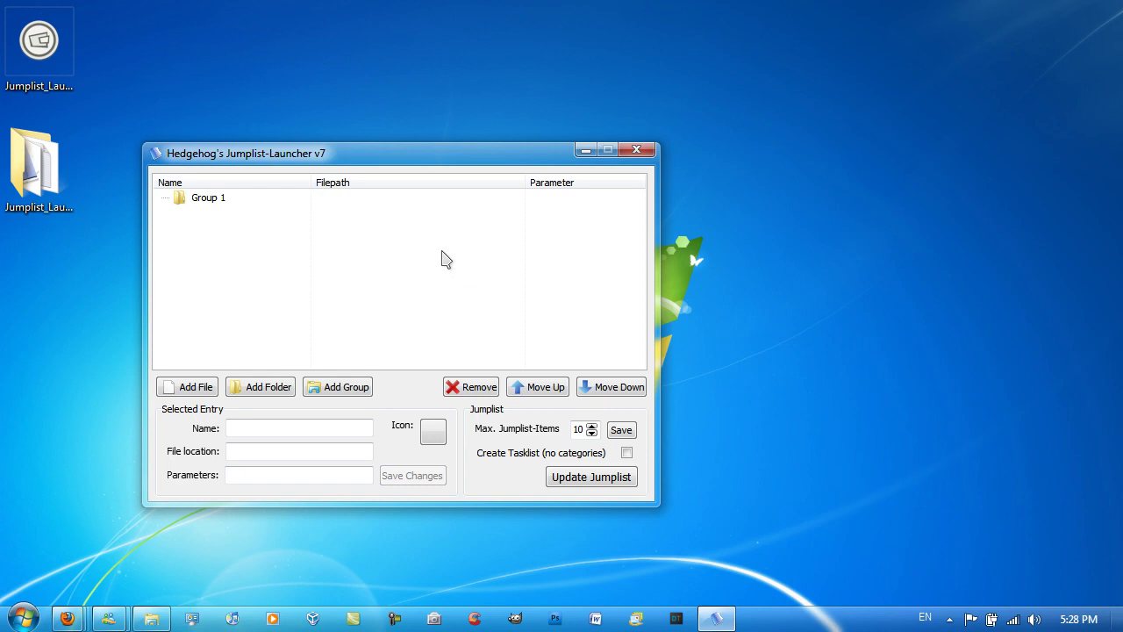
pyautogui.moveTo(474, 167); pyautogui.dragTo(675, 149)
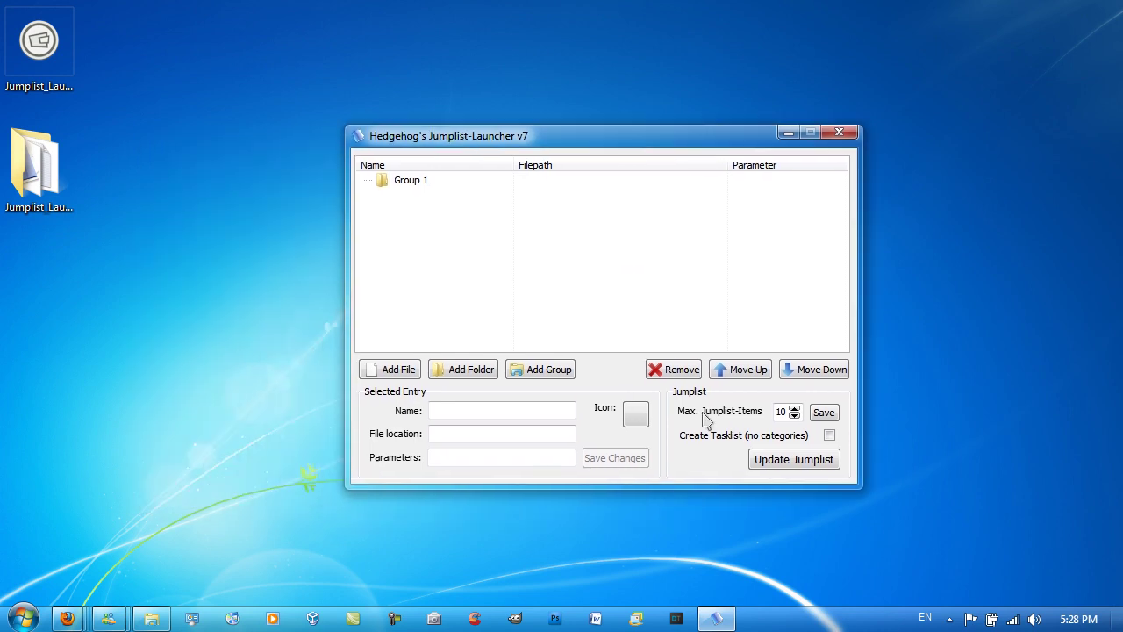
pyautogui.rightClick(715, 623)
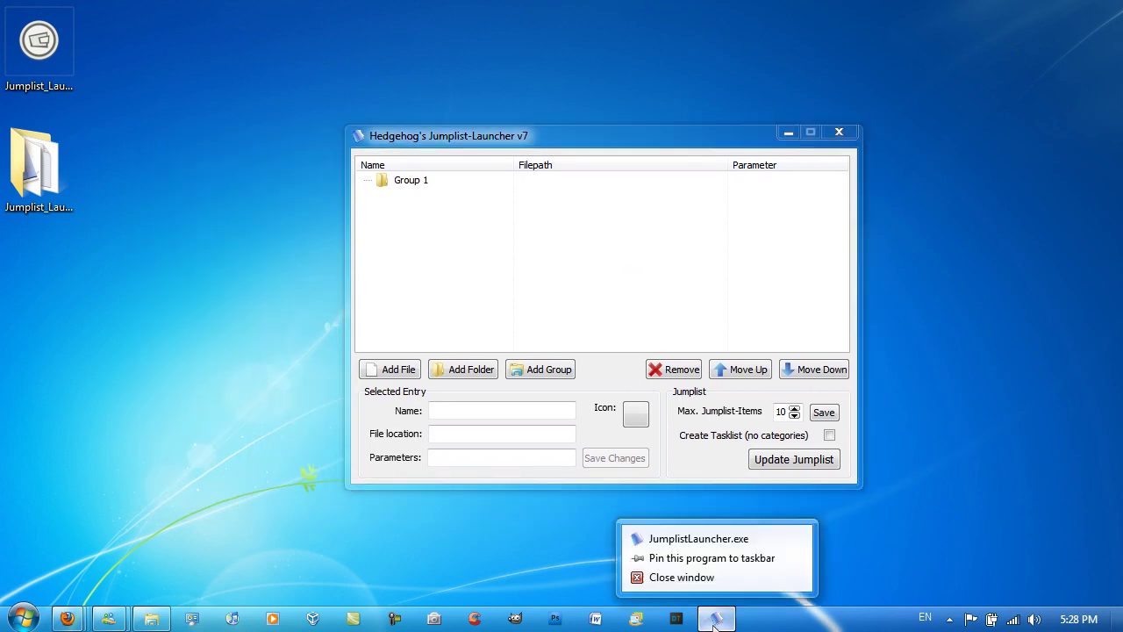
pyautogui.click(720, 555)
pyautogui.click(421, 182)
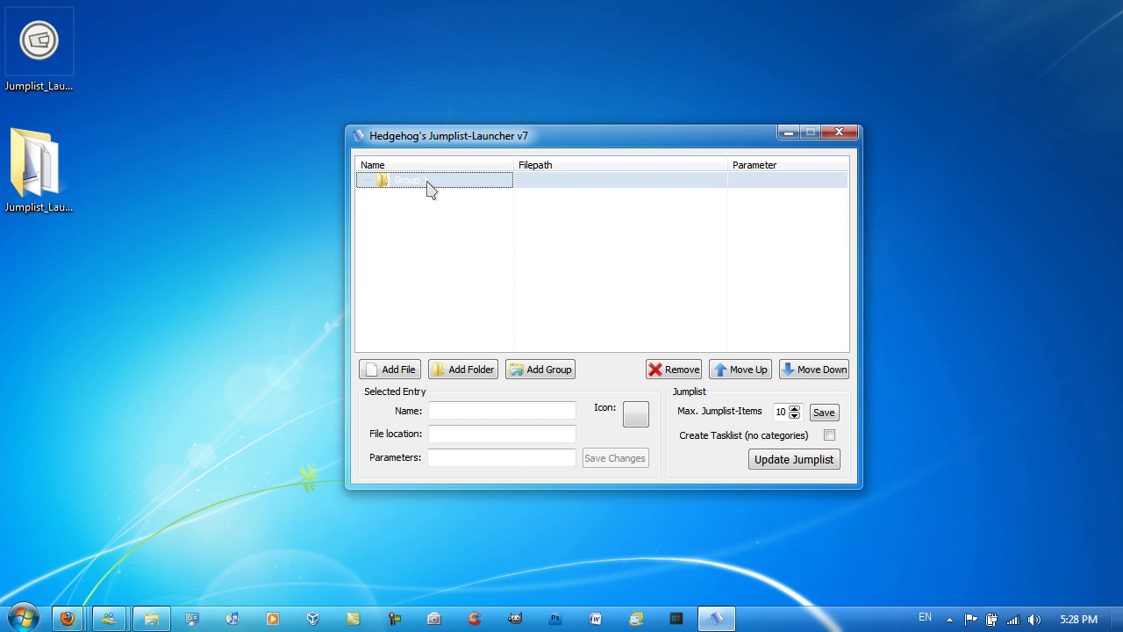
# Replace the Group 1 name with 'Apps' and keep that group selected
pyautogui.click(431, 184)
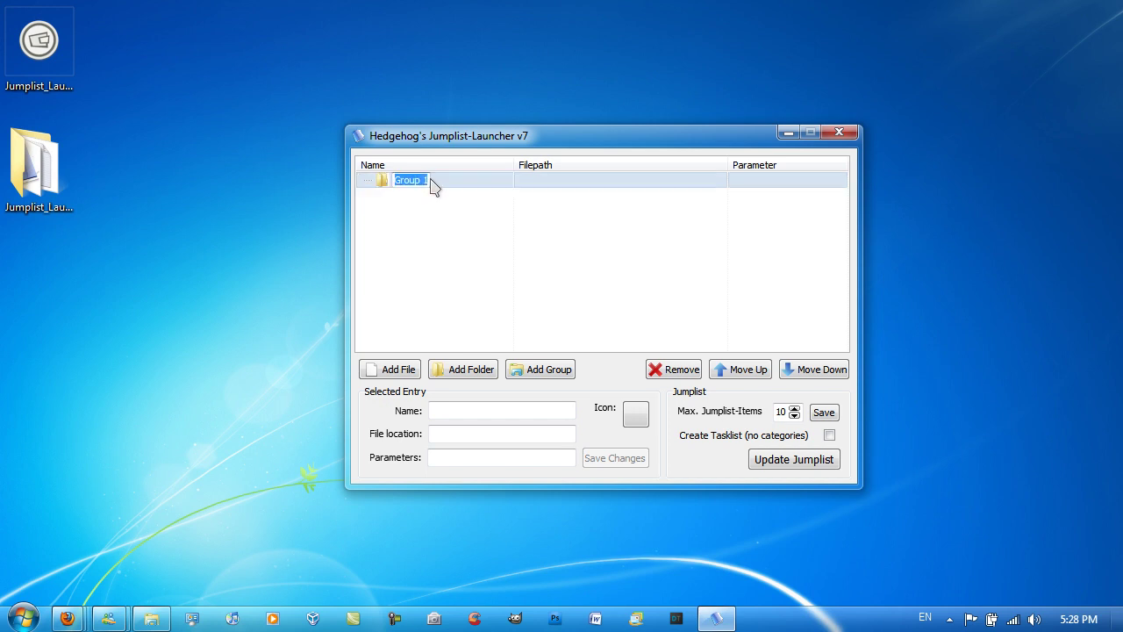
pyautogui.press('BackSpace')
pyautogui.write('Apps')
pyautogui.press('Return')
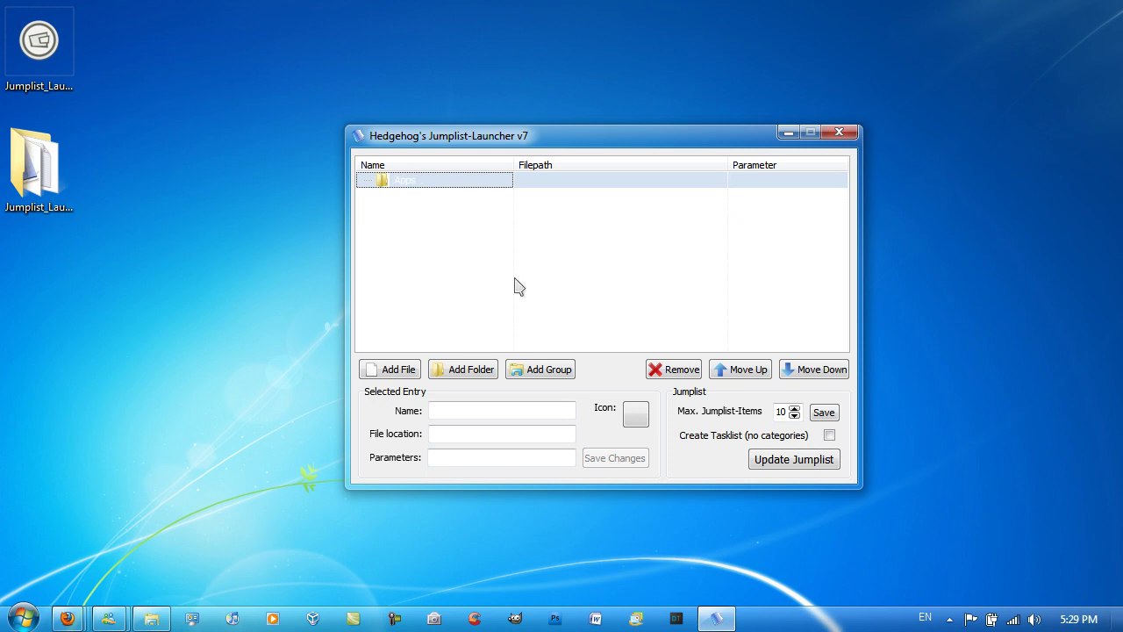
pyautogui.click(414, 183)
# Add C:\Program Files\Mozilla Firefox\firefox.exe as a file entry in the Apps group
pyautogui.click(399, 368)
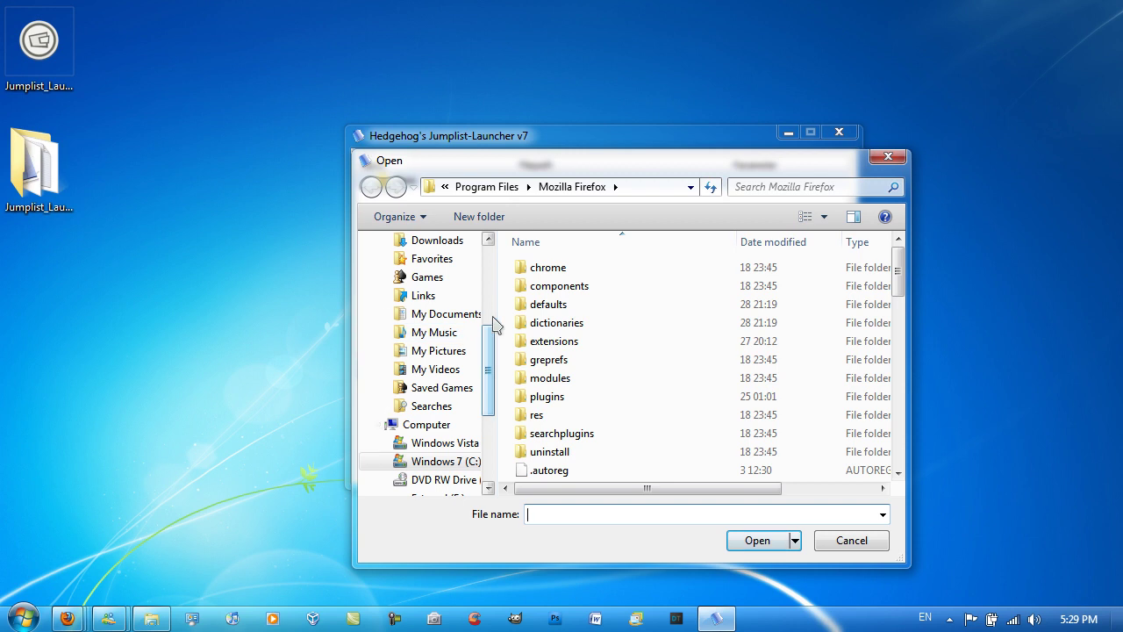
pyautogui.click(448, 462)
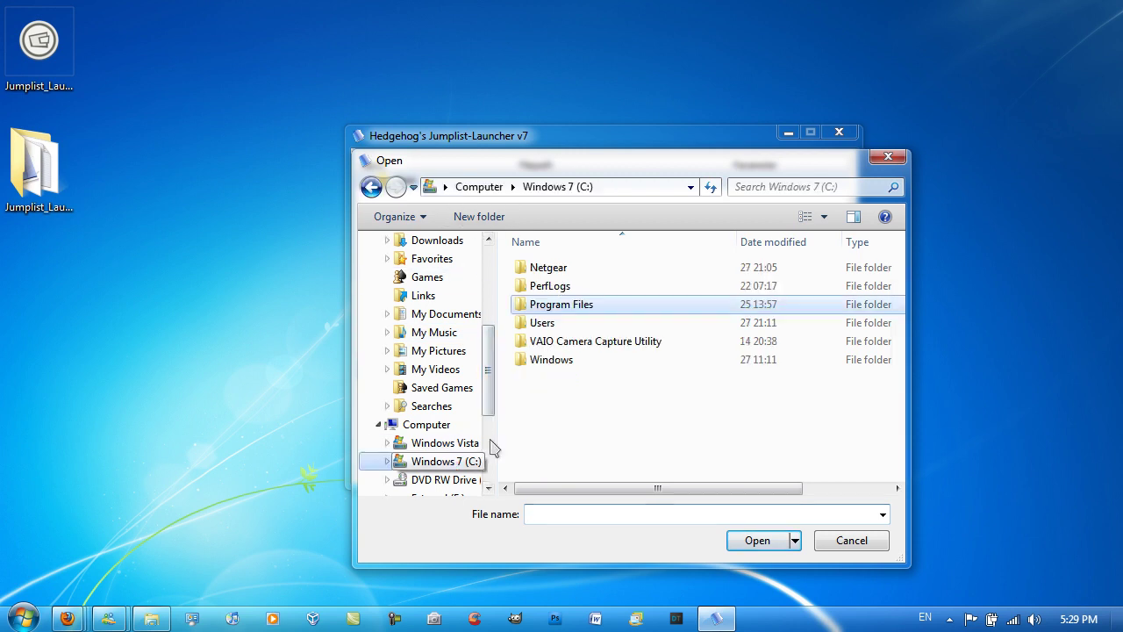
pyautogui.doubleClick(545, 312)
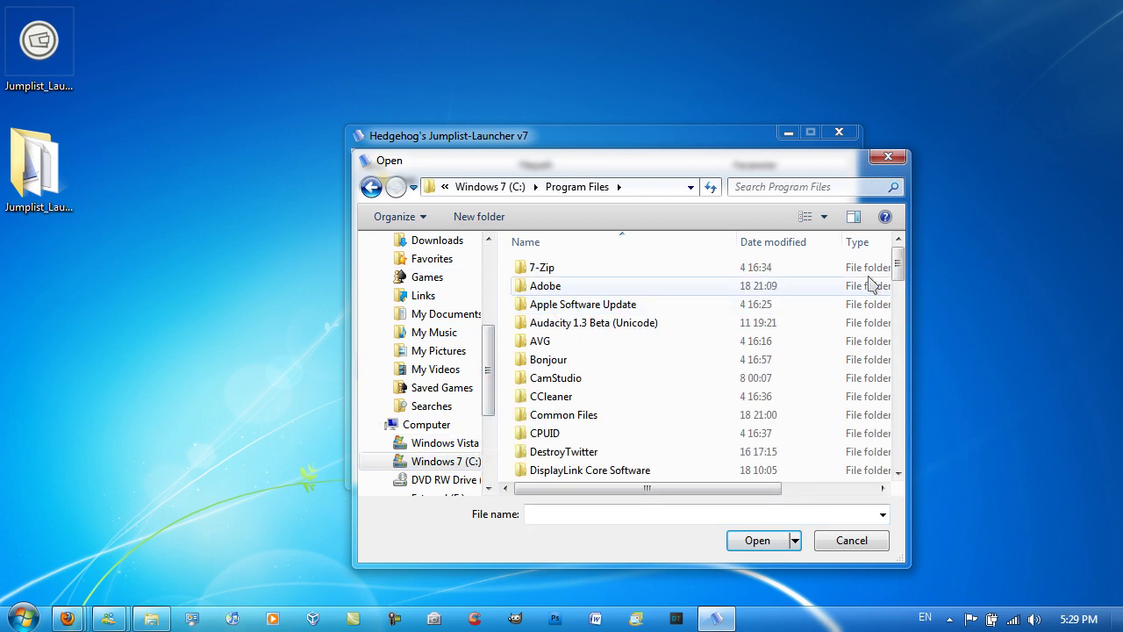
pyautogui.scroll(-1, 900, 289)
pyautogui.moveTo(899, 290); pyautogui.dragTo(903, 376)
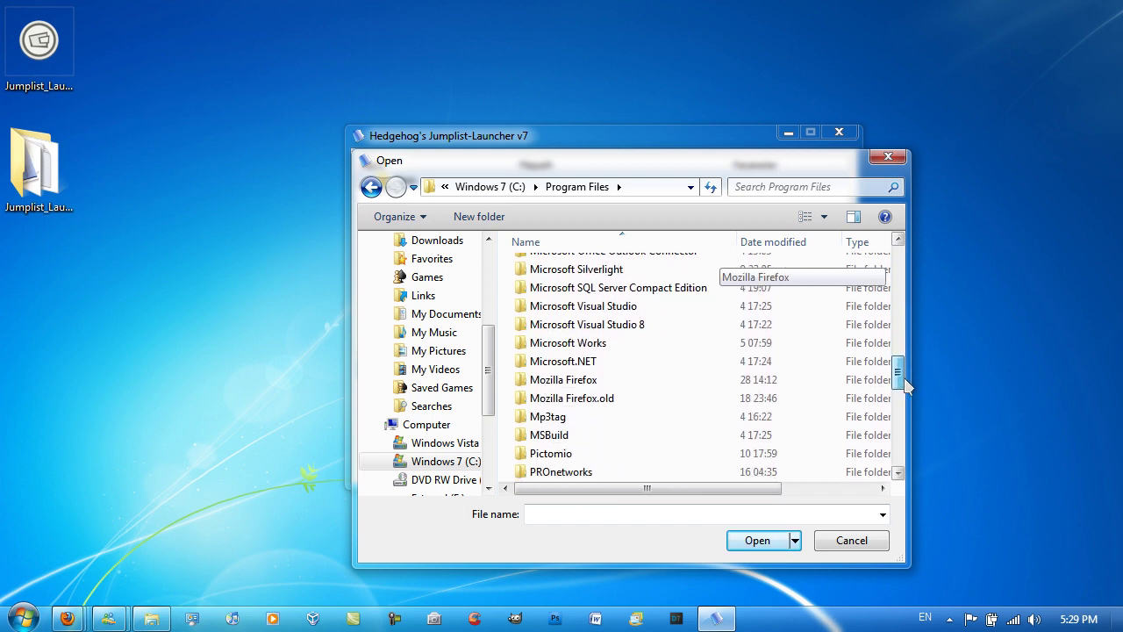
pyautogui.doubleClick(659, 377)
pyautogui.scroll(-6, 659, 388)
pyautogui.scroll(1, 605, 263)
pyautogui.doubleClick(572, 284)
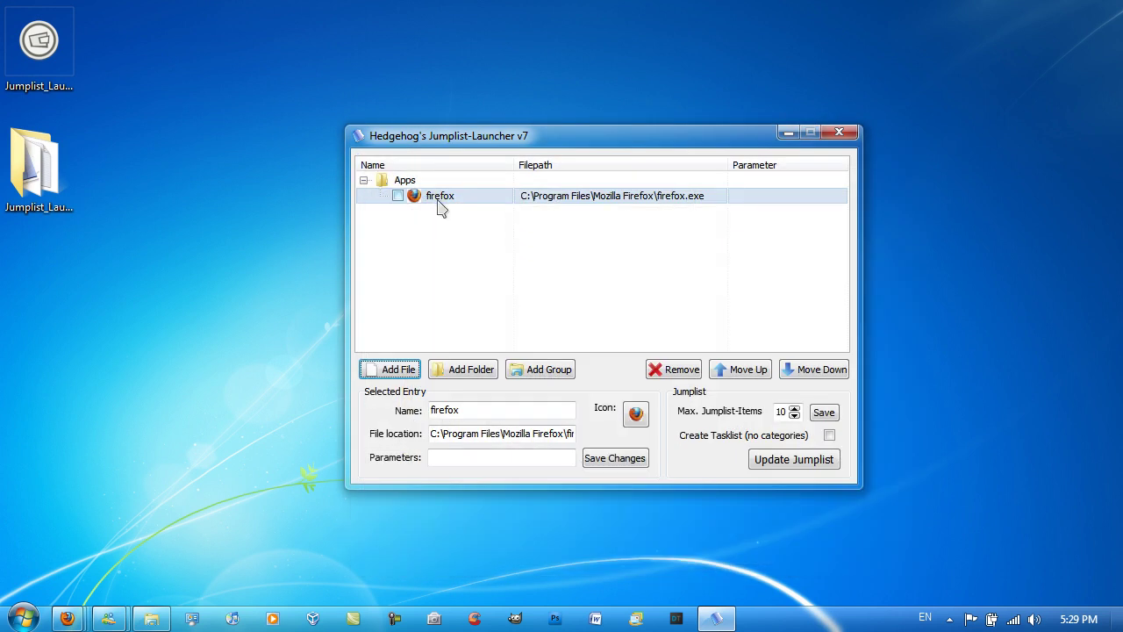
# Rename the firefox entry to 'Firefox' and place it inside the Apps group
pyautogui.click(442, 198)
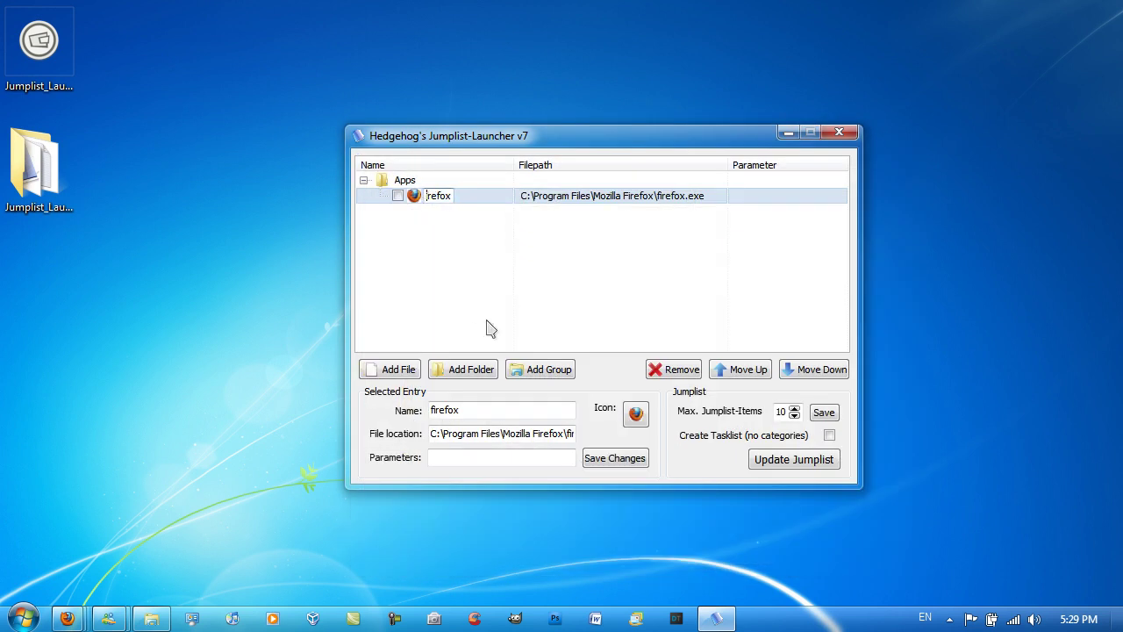
pyautogui.press('Return')
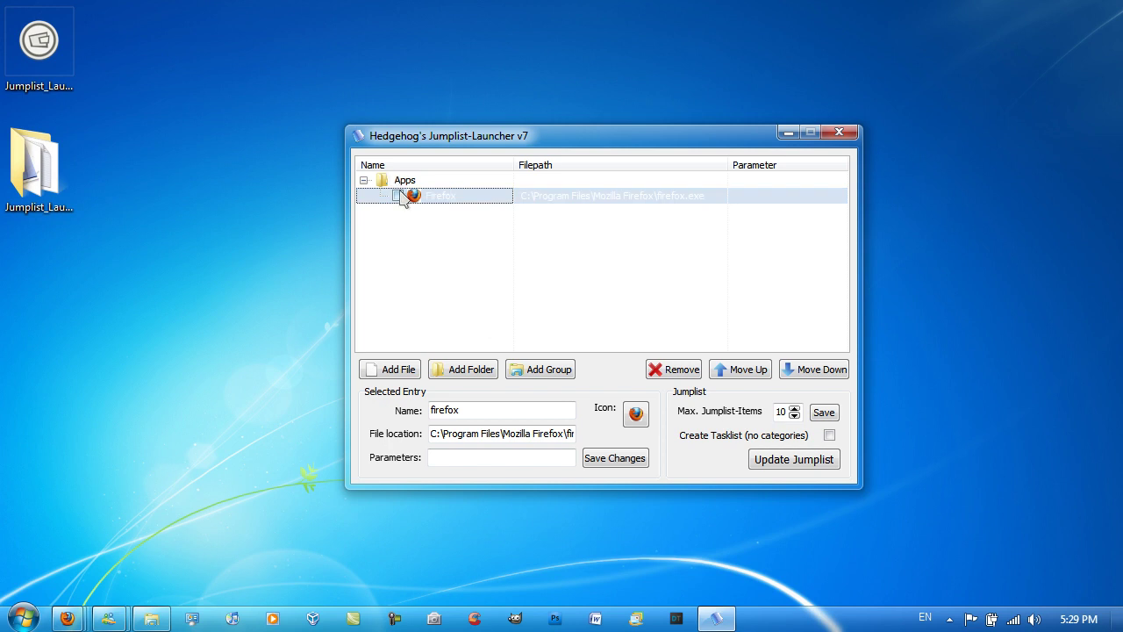
pyautogui.moveTo(401, 182); pyautogui.dragTo(404, 181)
# Update the taskbar jump list and confirm it shows Firefox under Apps
pyautogui.click(792, 461)
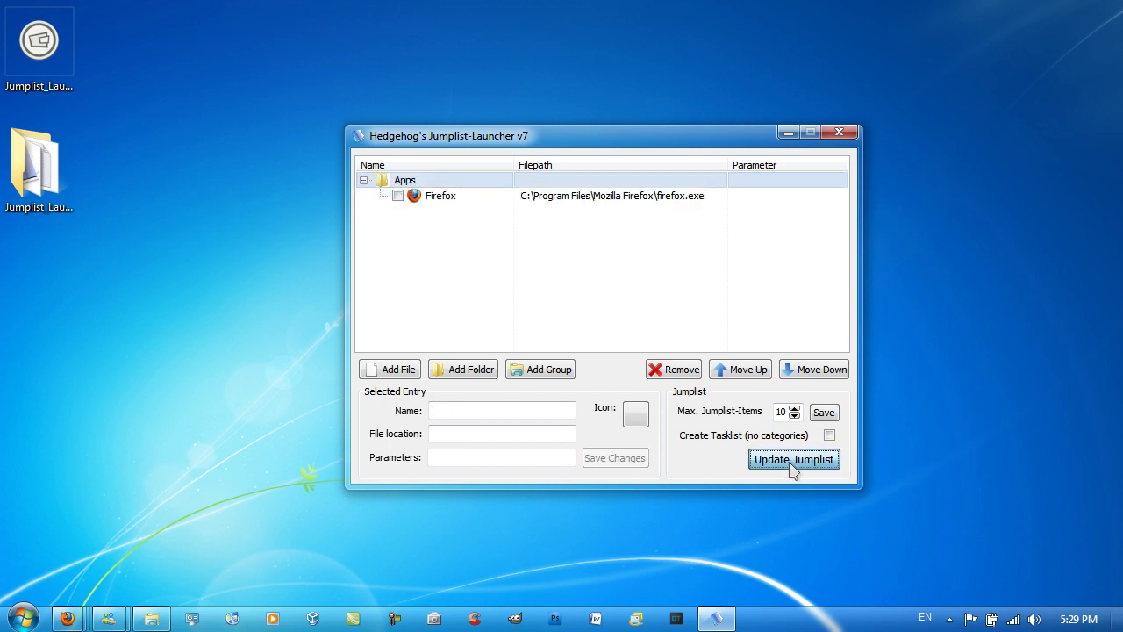
pyautogui.rightClick(718, 618)
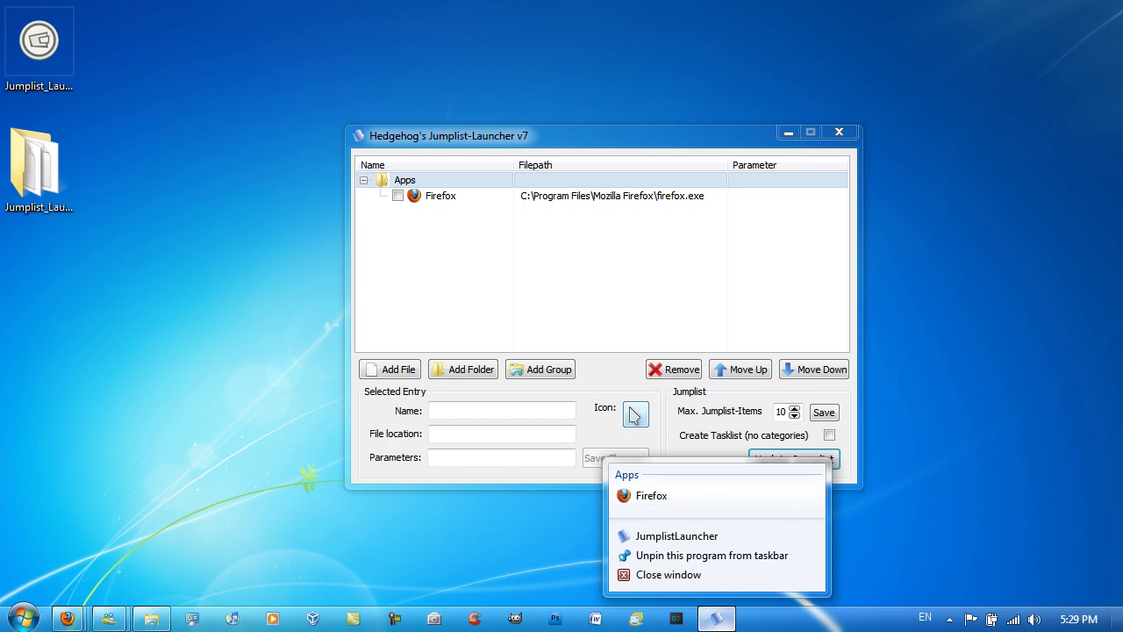
pyautogui.click(497, 251)
pyautogui.click(439, 197)
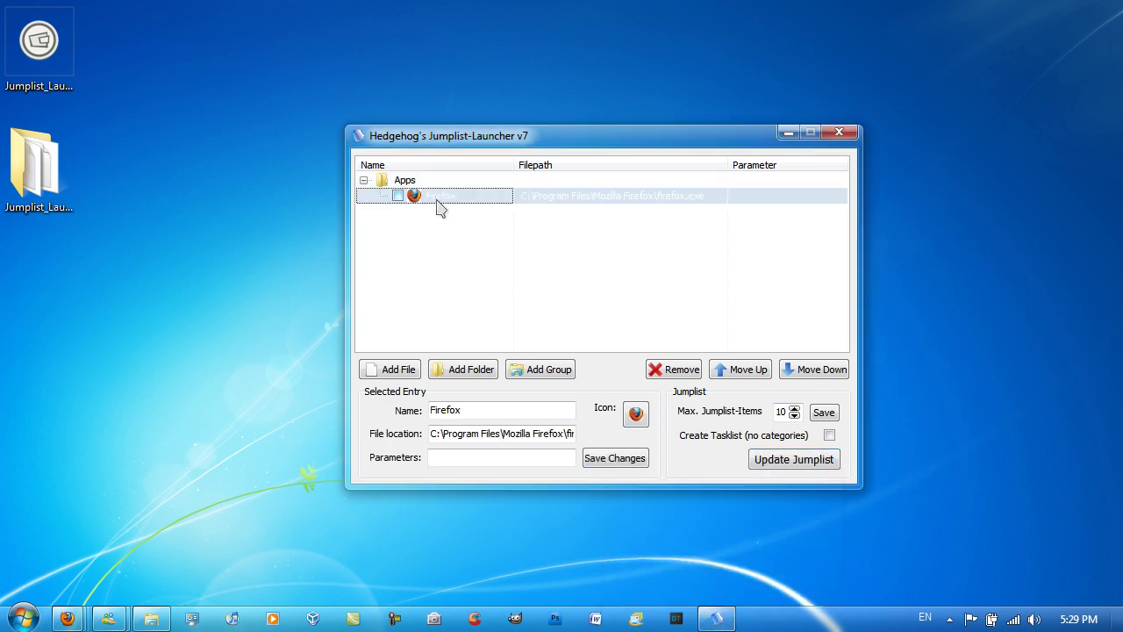
# Browse the icons folder for a Firefox icon without changing it, then add Group 2 below Apps
pyautogui.click(636, 415)
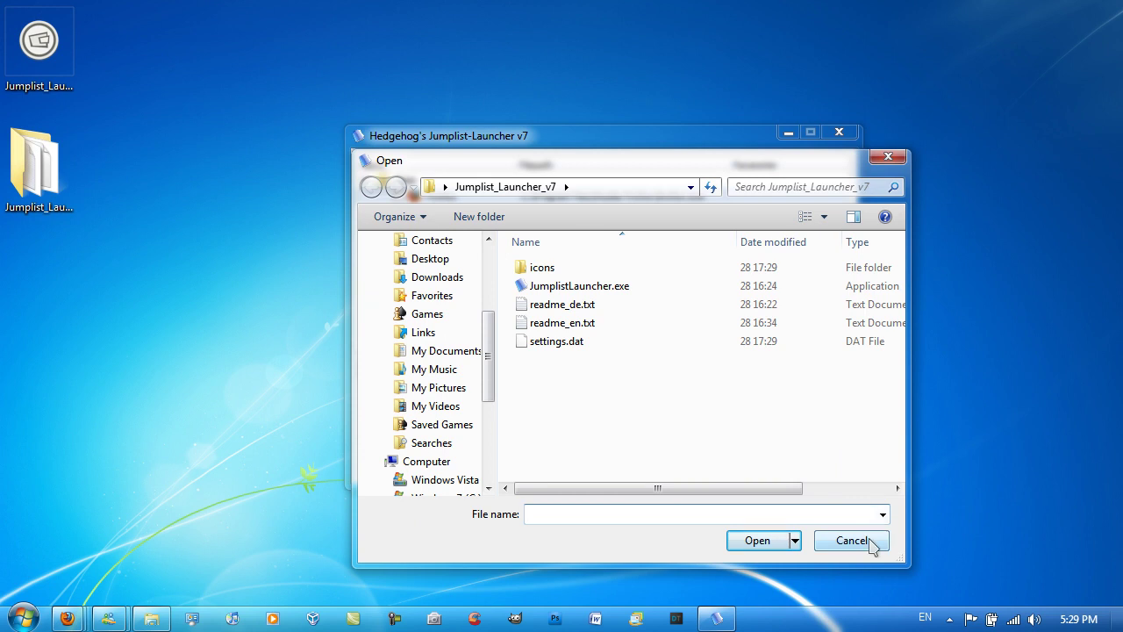
pyautogui.doubleClick(556, 267)
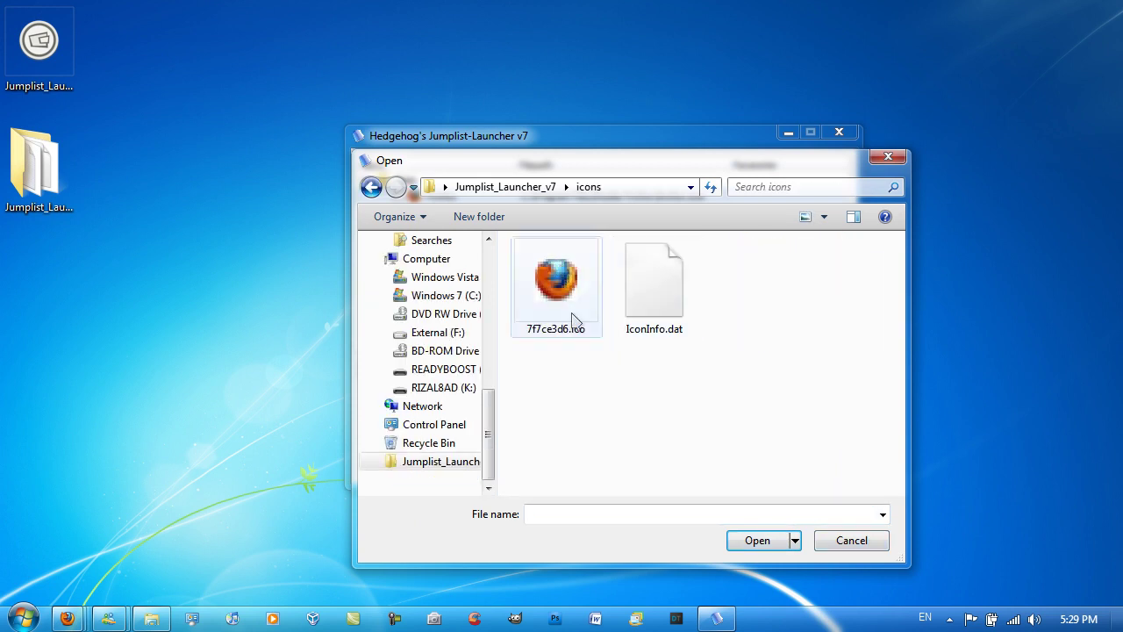
pyautogui.click(877, 541)
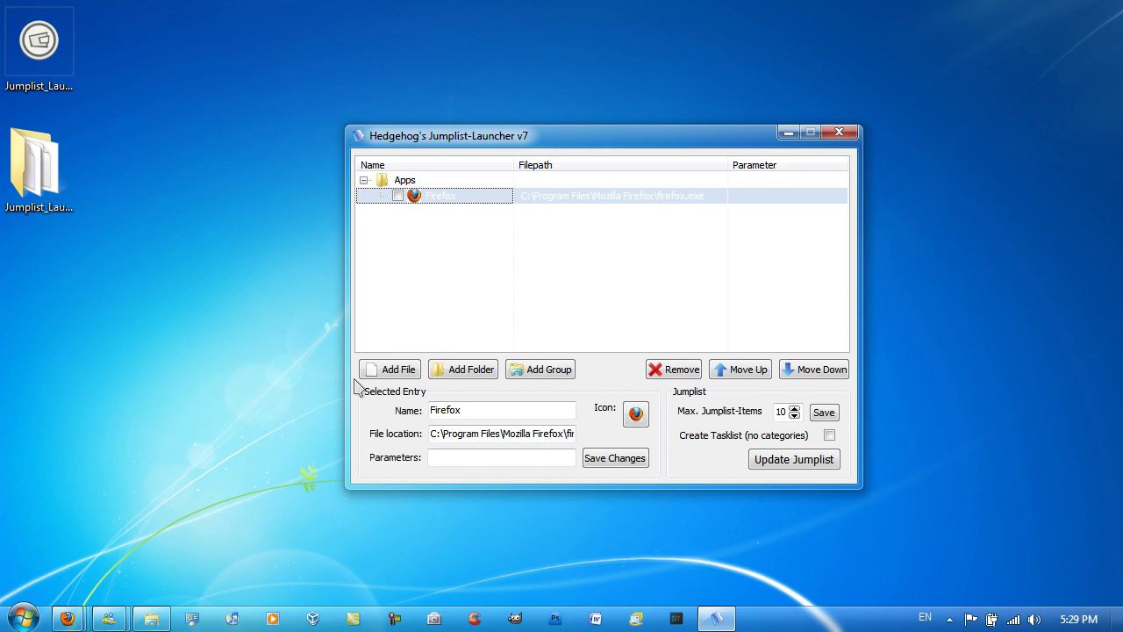
pyautogui.click(423, 182)
pyautogui.click(537, 370)
# Rename Group 2 to 'RTM'
pyautogui.click(422, 216)
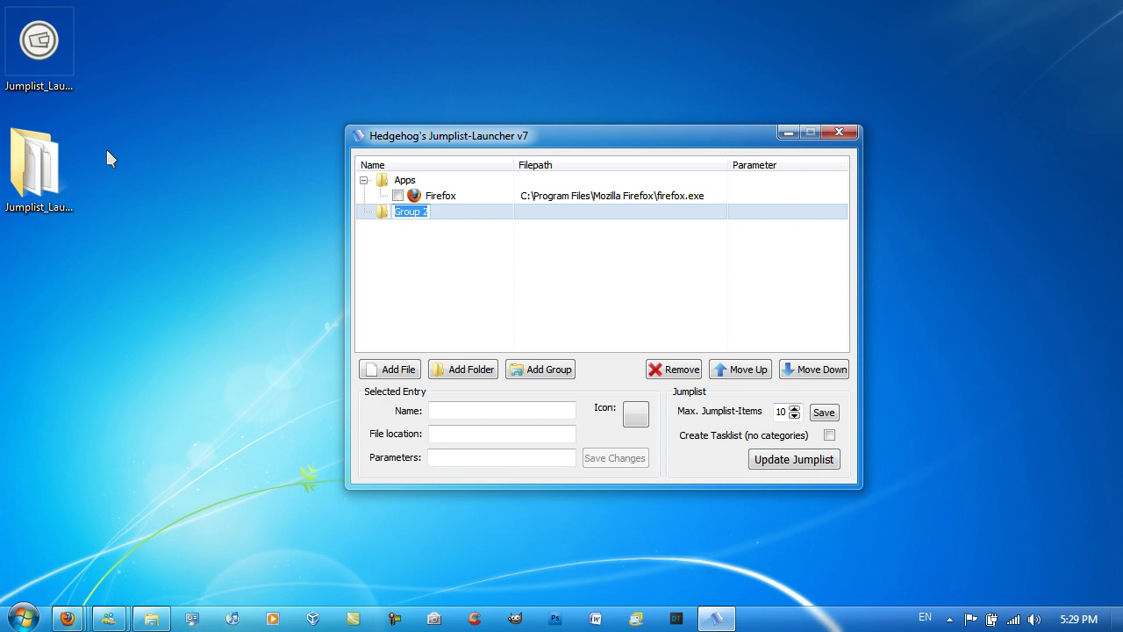
pyautogui.write('RTM')
pyautogui.press('Return')
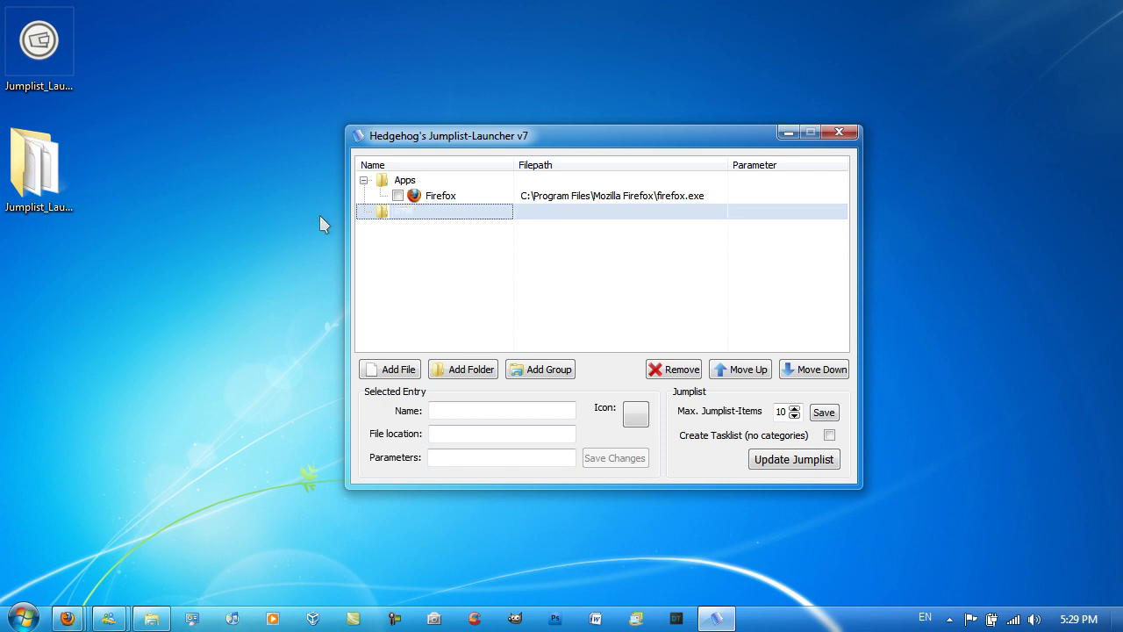
# Add the user's profile folder as an entry in RTM and update the taskbar jump list
pyautogui.click(451, 370)
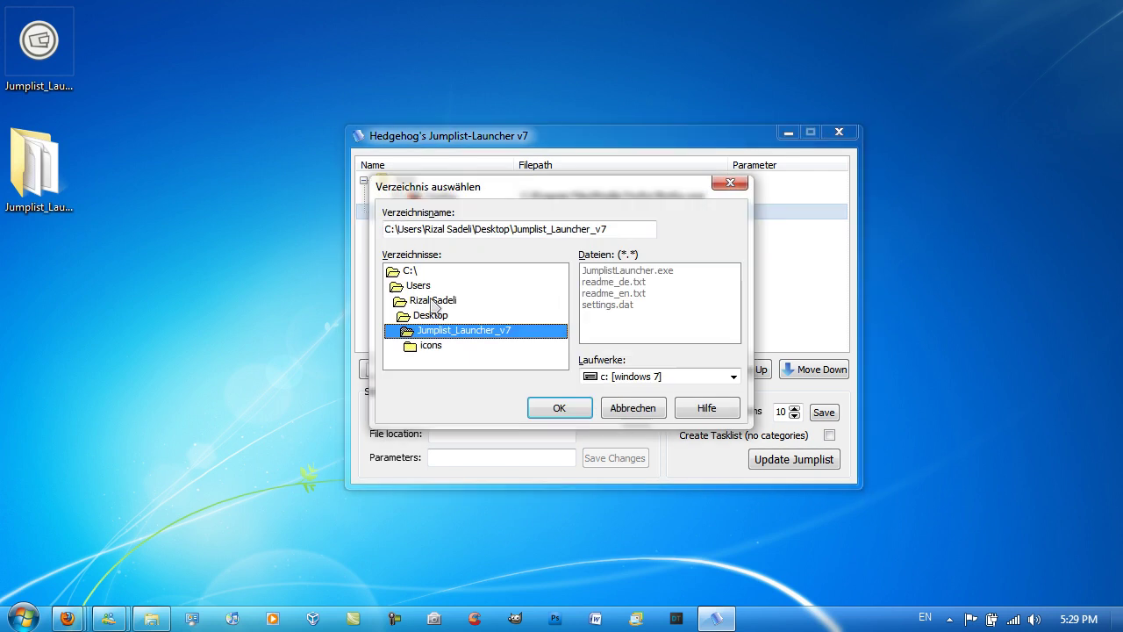
pyautogui.doubleClick(411, 300)
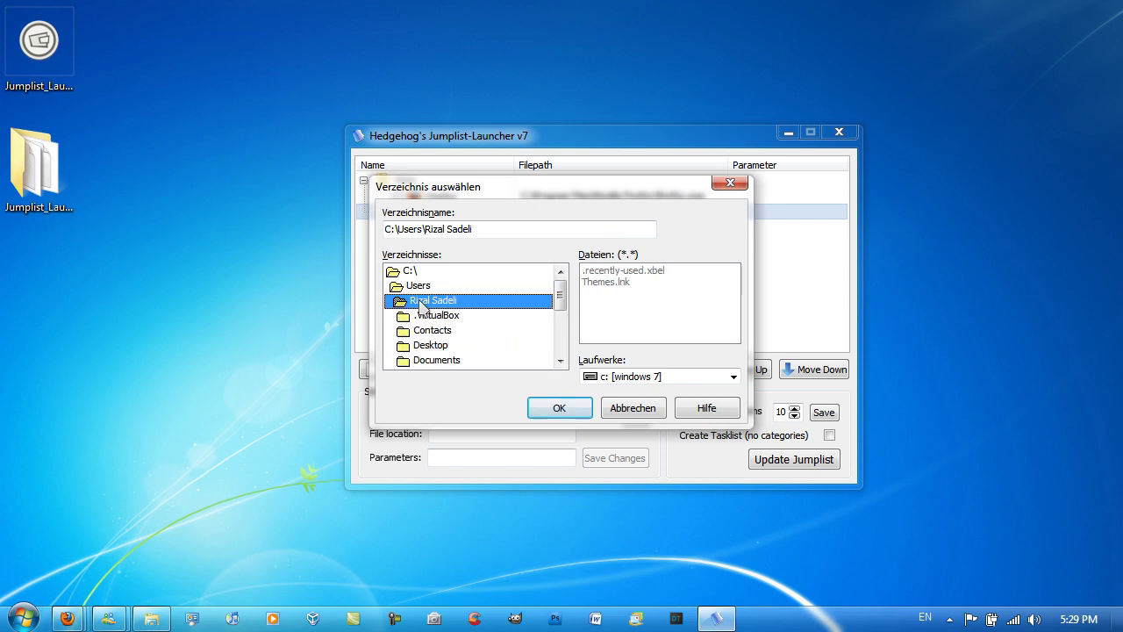
pyautogui.click(555, 409)
pyautogui.click(461, 230)
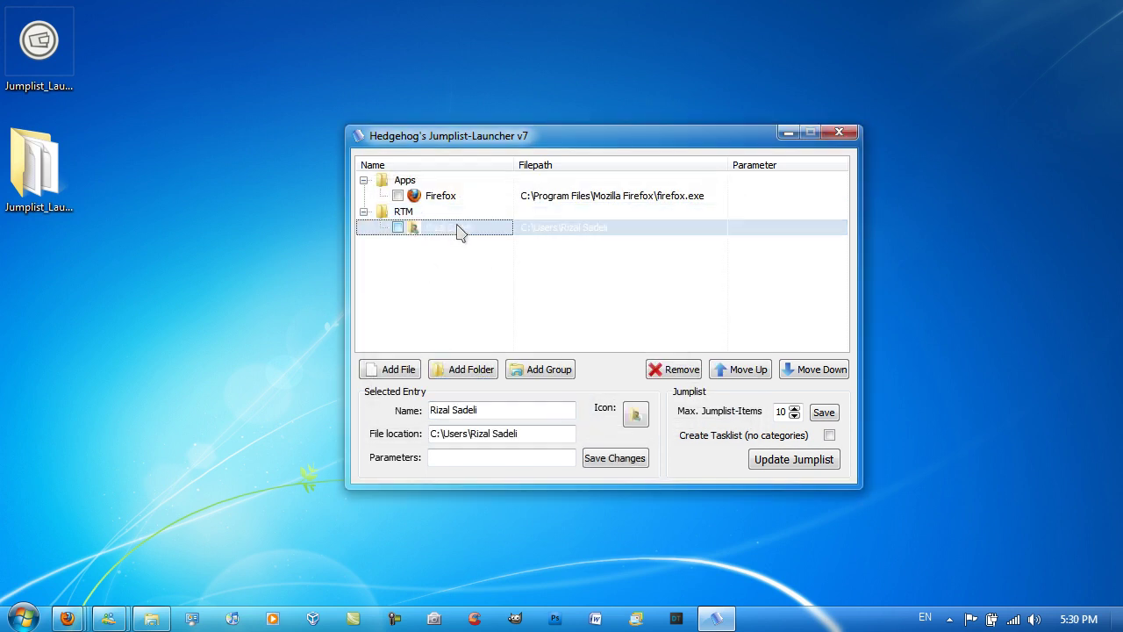
pyautogui.click(792, 465)
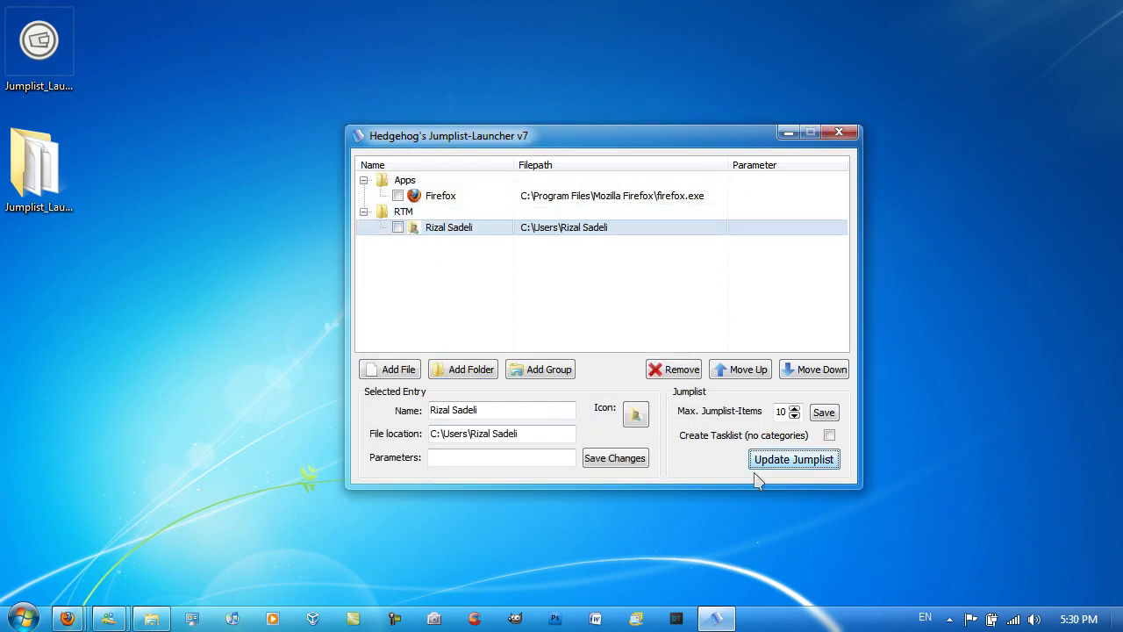
# Move the RTM group above Apps, update the jump list and preview the new order
pyautogui.rightClick(716, 618)
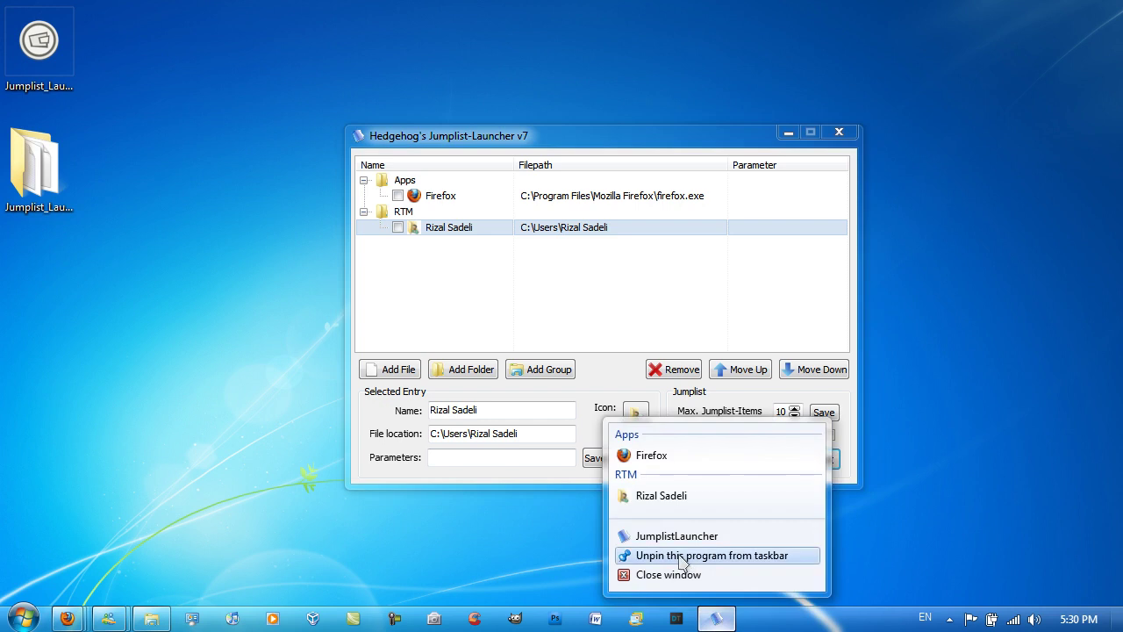
pyautogui.click(602, 301)
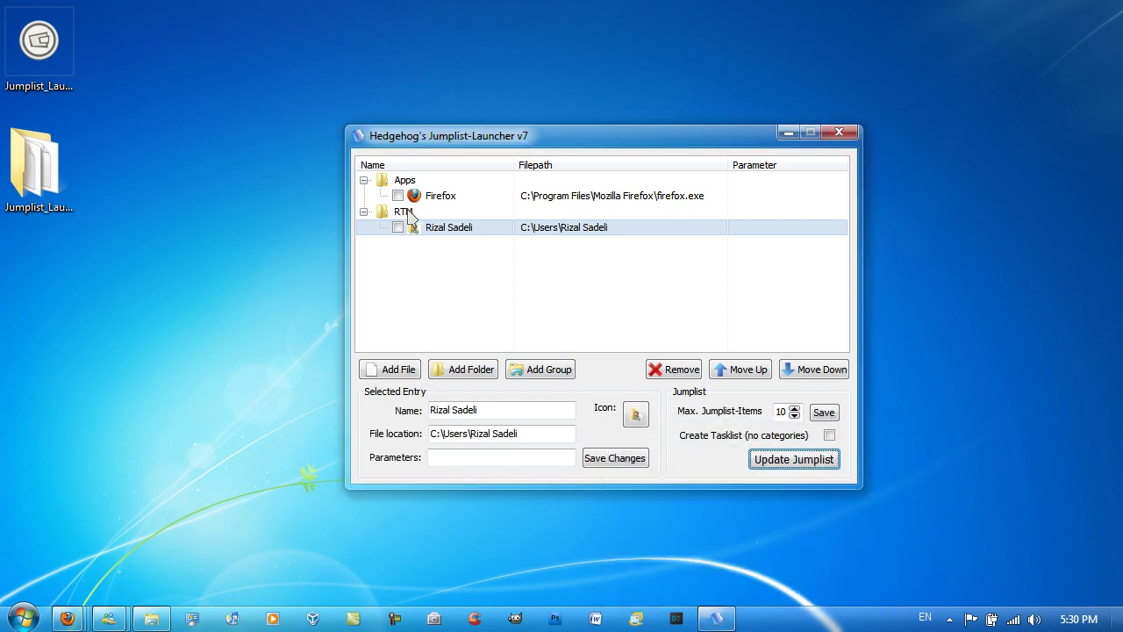
pyautogui.click(404, 212)
pyautogui.click(744, 372)
pyautogui.click(755, 458)
pyautogui.rightClick(717, 619)
pyautogui.click(636, 373)
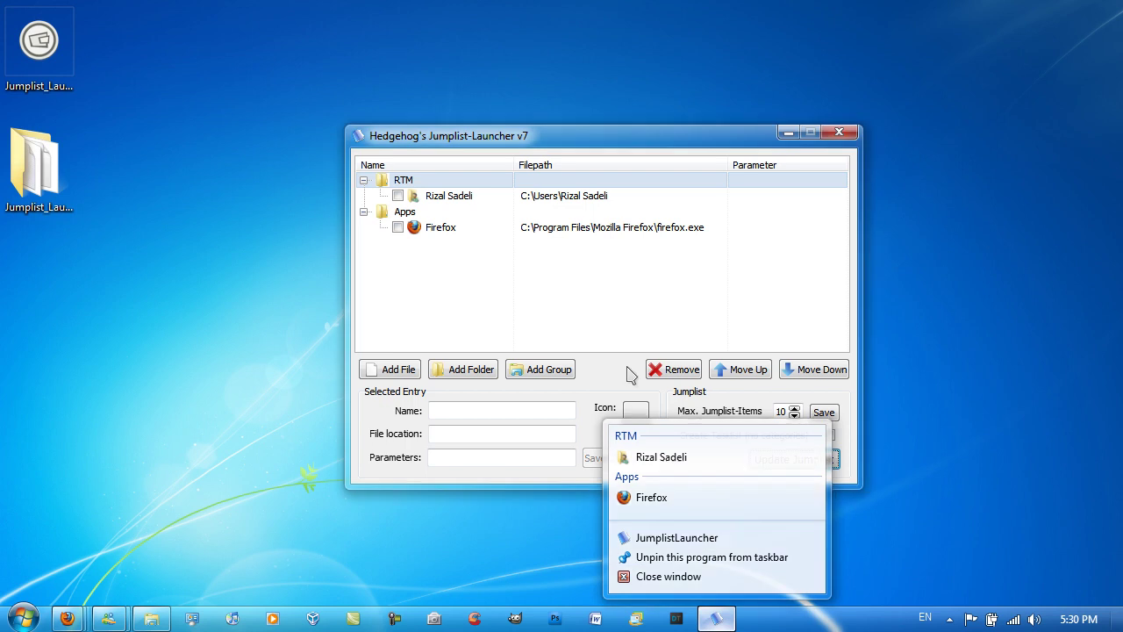
# Test moving the profile folder entry down into Apps and preview the updated jump list
pyautogui.click(443, 197)
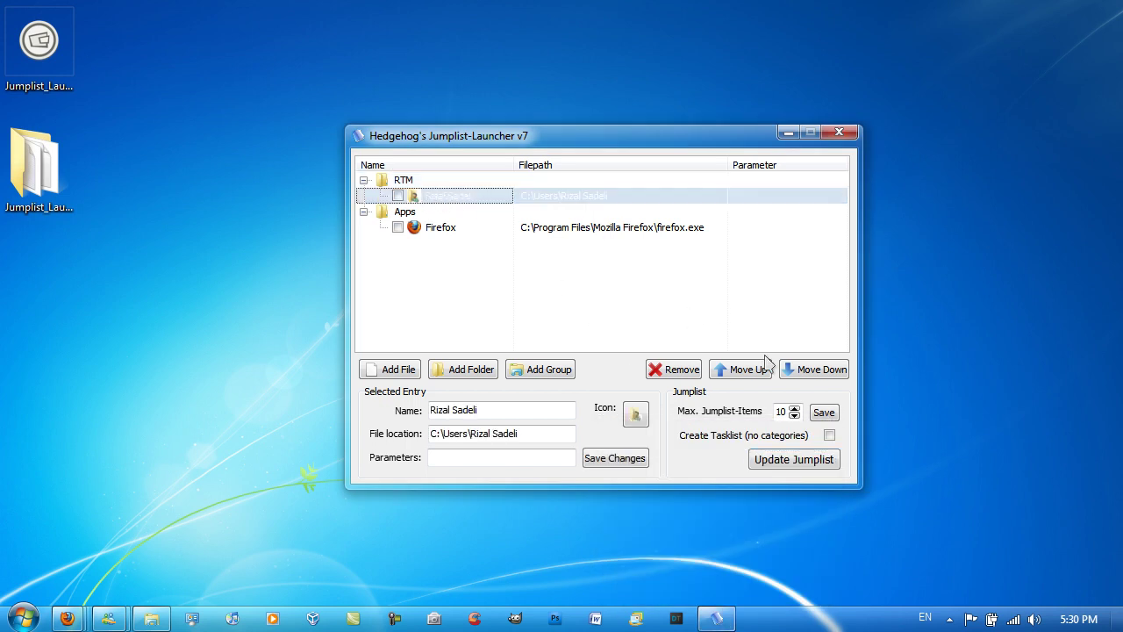
pyautogui.click(803, 372)
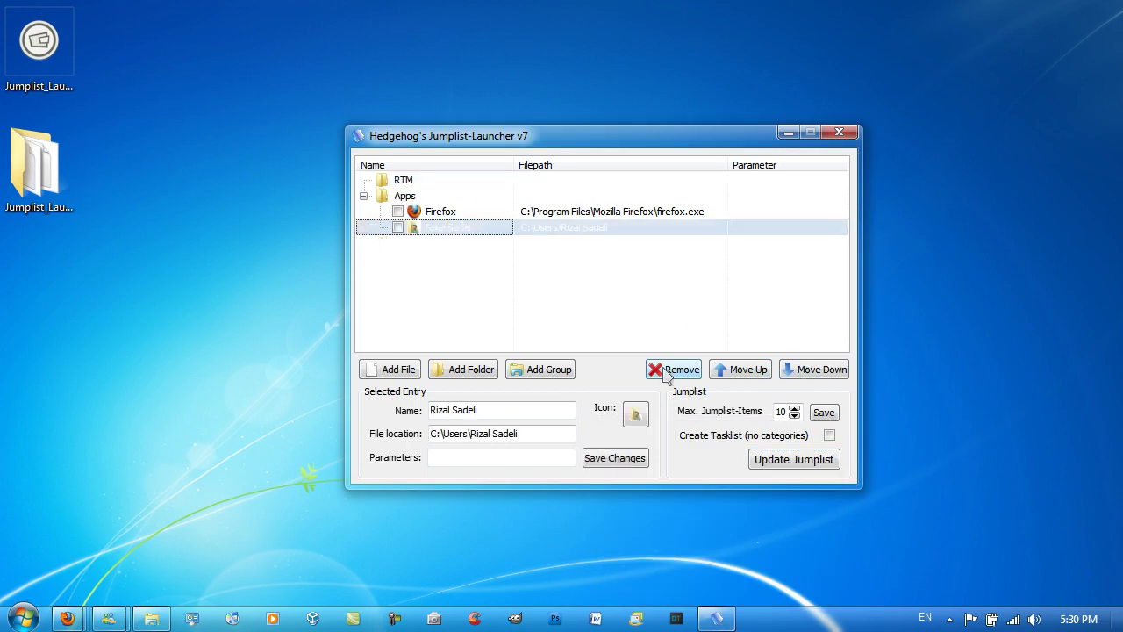
pyautogui.click(812, 463)
pyautogui.rightClick(717, 618)
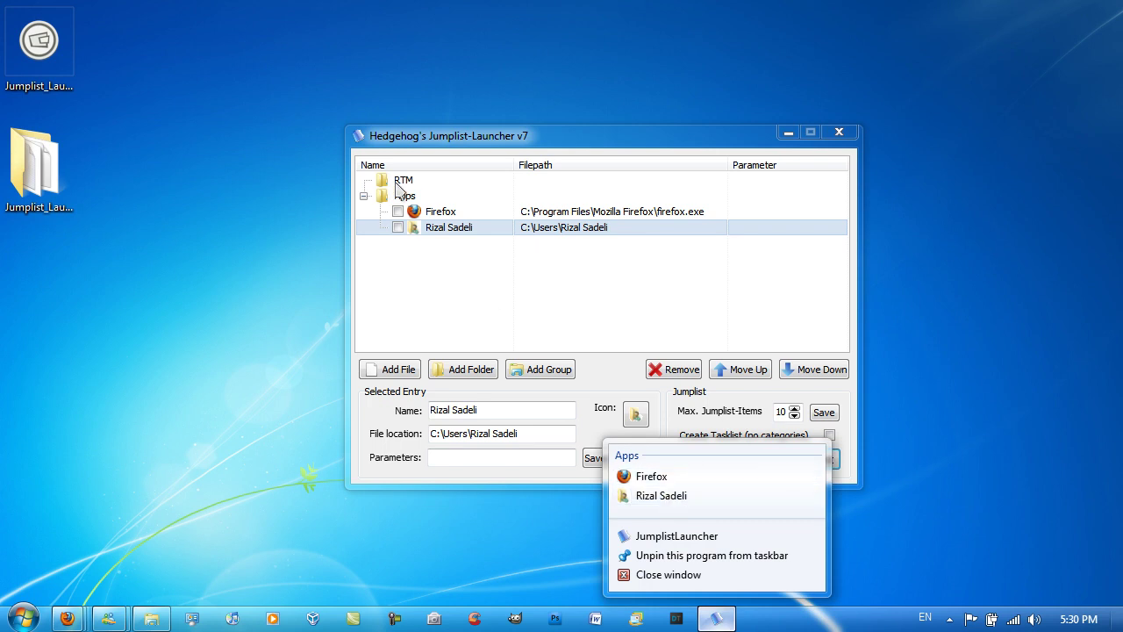
pyautogui.click(605, 372)
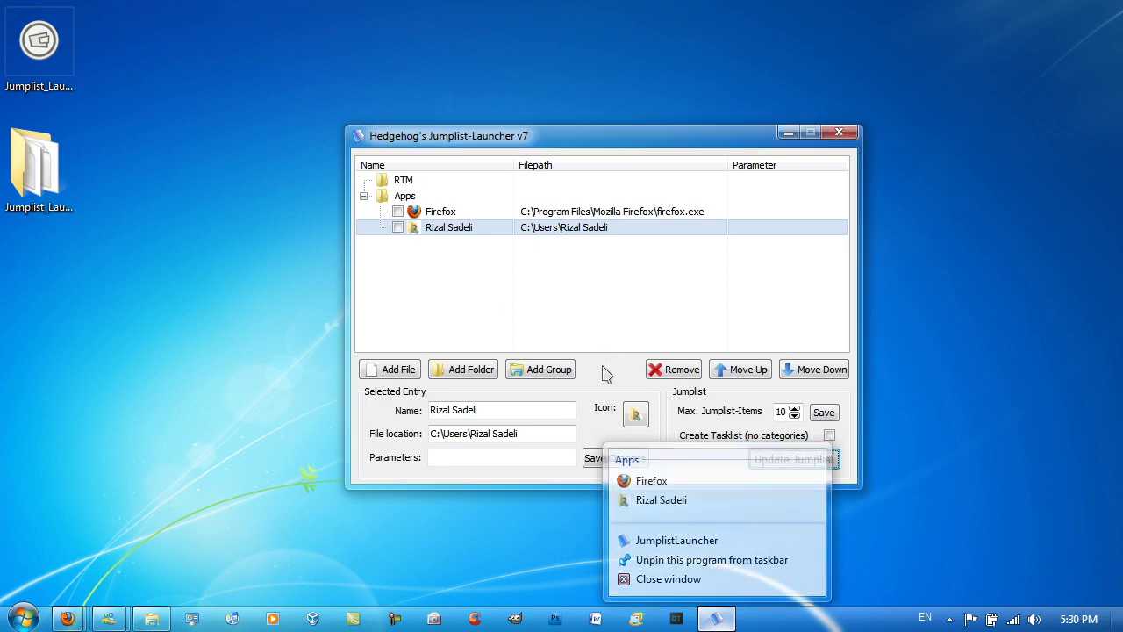
# Move the profile folder entry back up into RTM, leaving Firefox alone under Apps
pyautogui.click(756, 378)
pyautogui.click(756, 377)
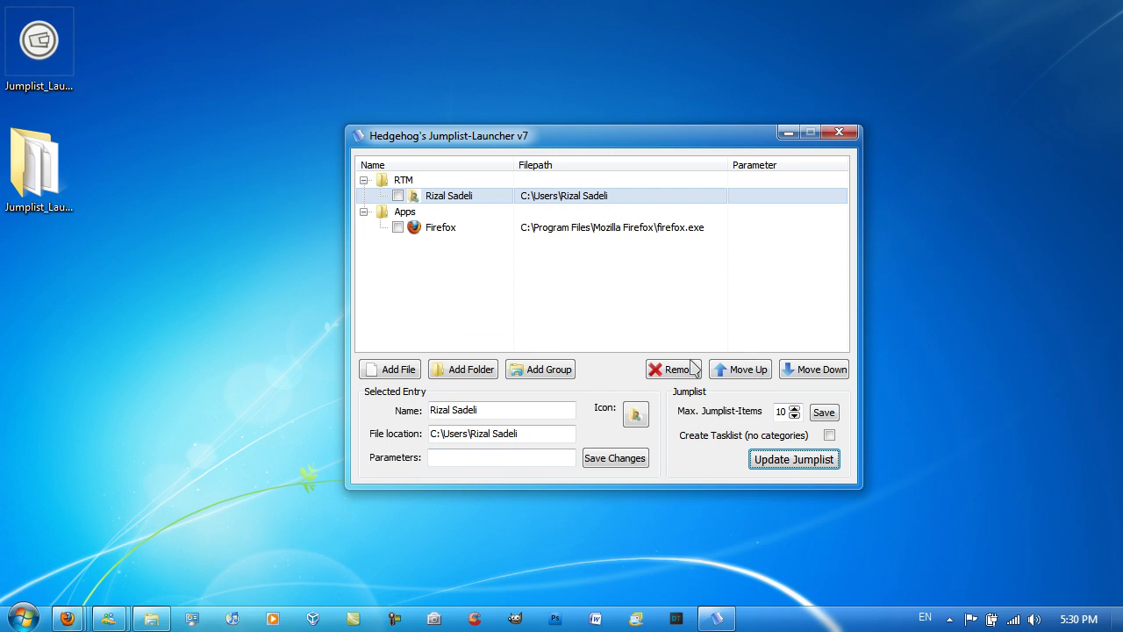
pyautogui.click(434, 227)
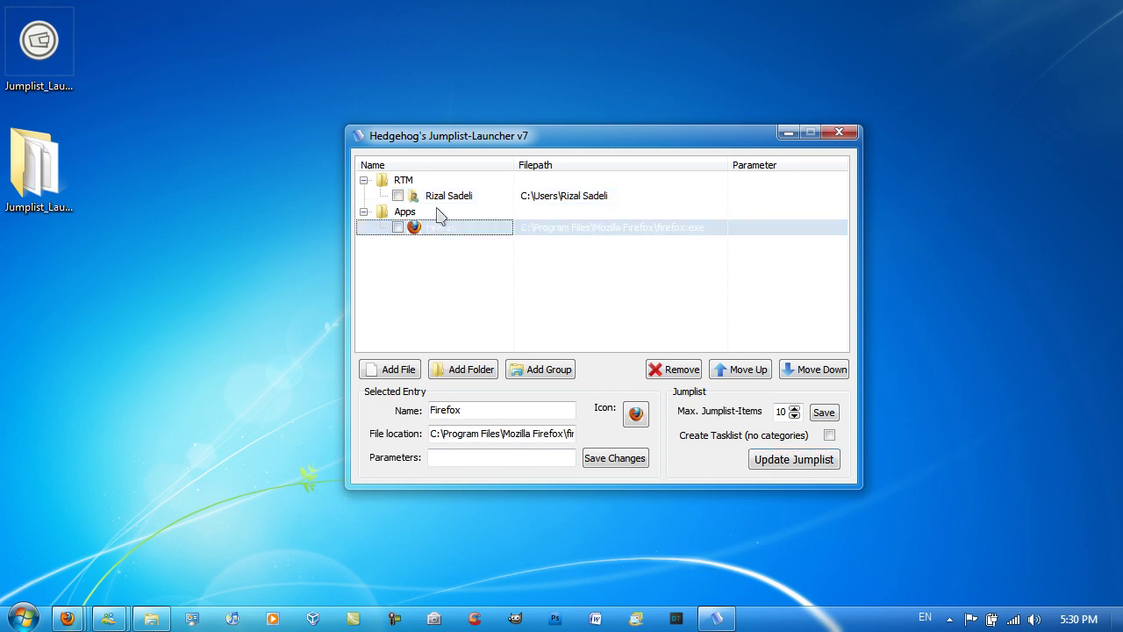
pyautogui.click(435, 213)
pyautogui.click(439, 197)
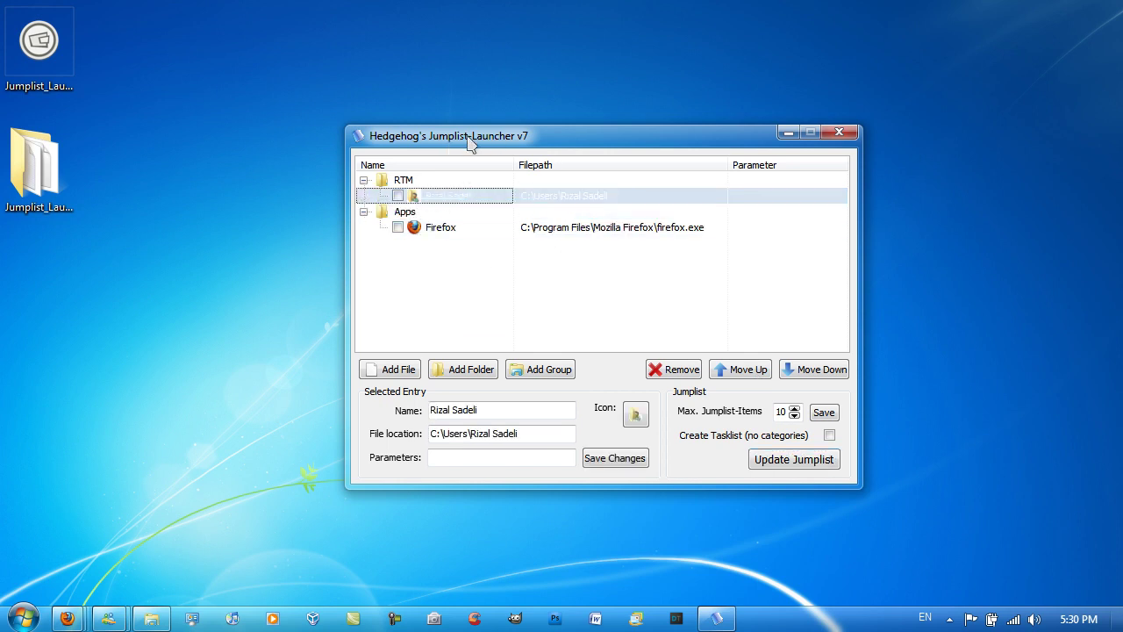
pyautogui.click(38, 186)
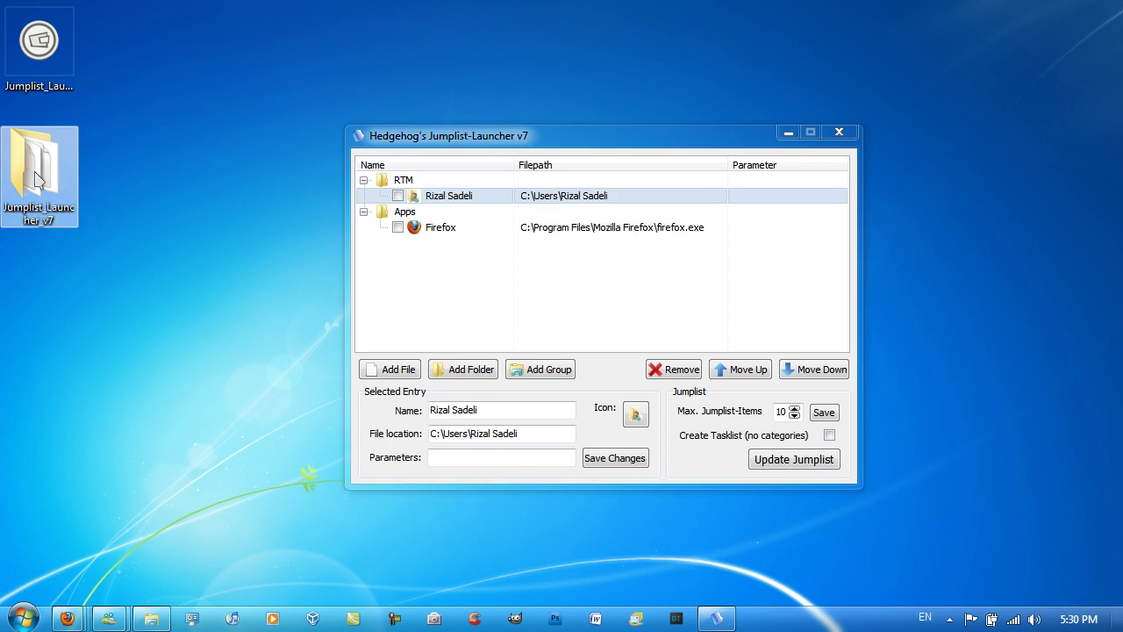
pyautogui.doubleClick(35, 179)
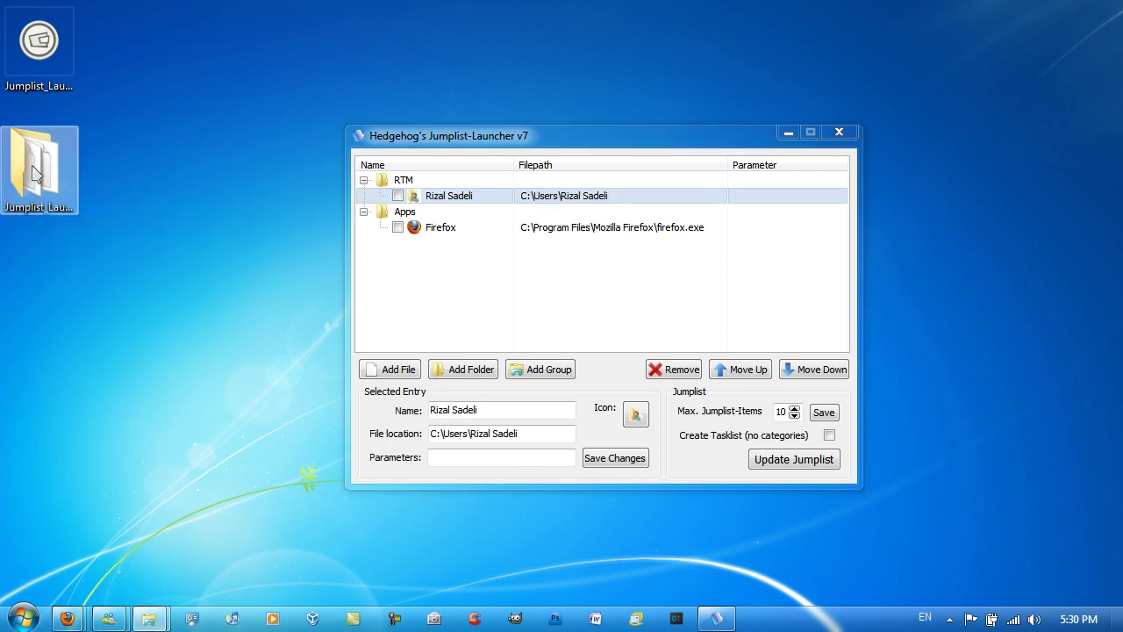
pyautogui.moveTo(468, 352); pyautogui.dragTo(416, 345)
pyautogui.click(400, 291)
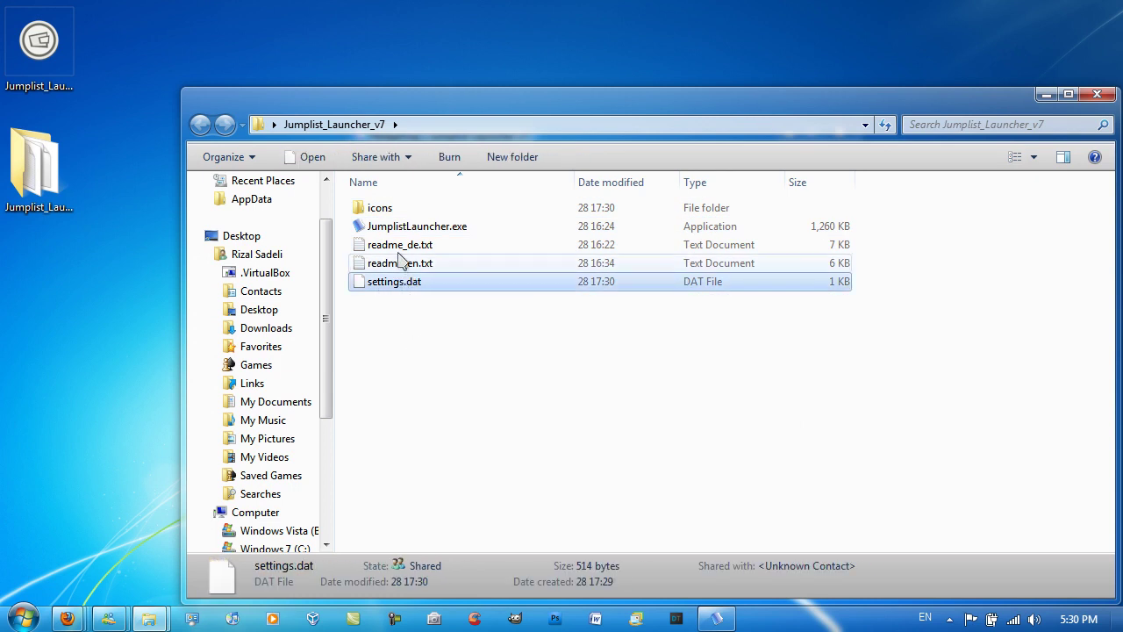
pyautogui.doubleClick(410, 214)
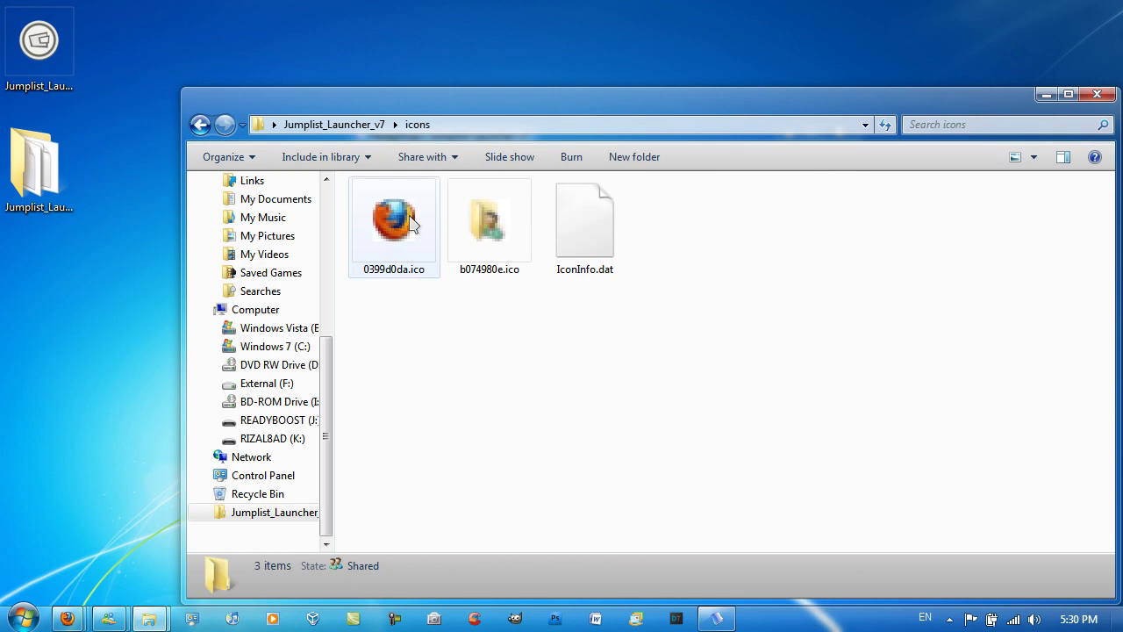
pyautogui.click(200, 124)
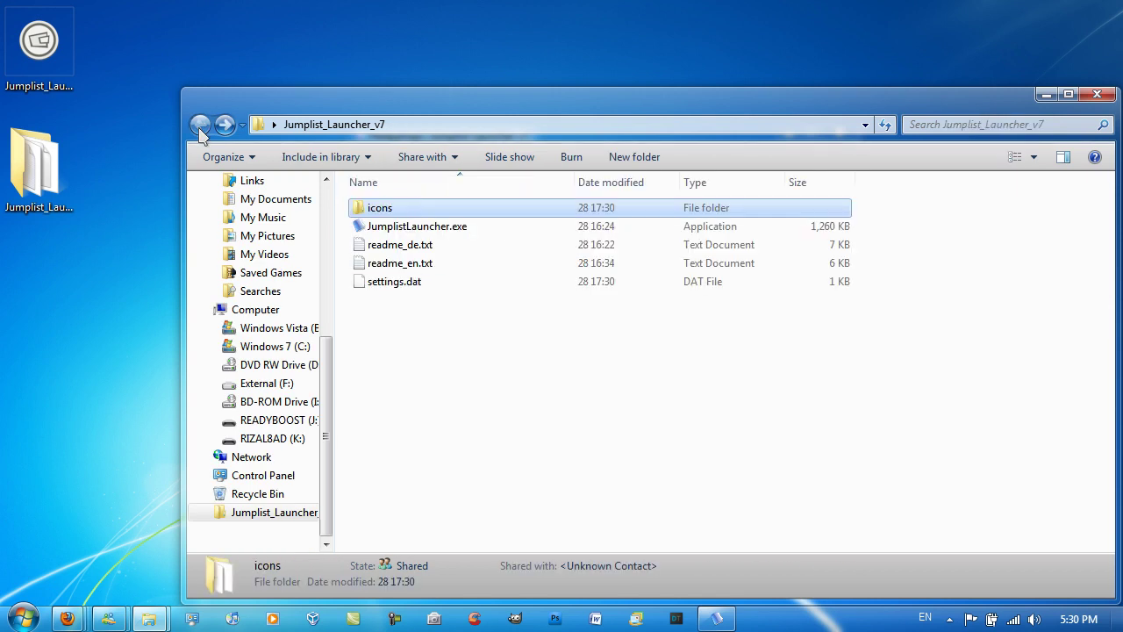
pyautogui.click(400, 282)
pyautogui.moveTo(401, 335); pyautogui.dragTo(437, 225)
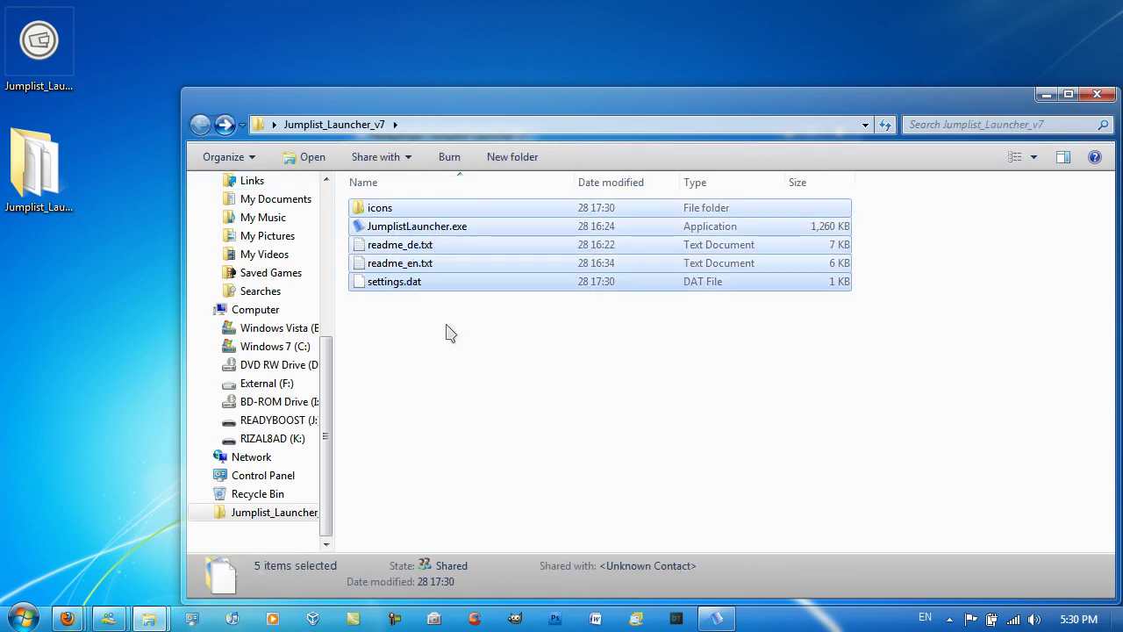
pyautogui.click(446, 331)
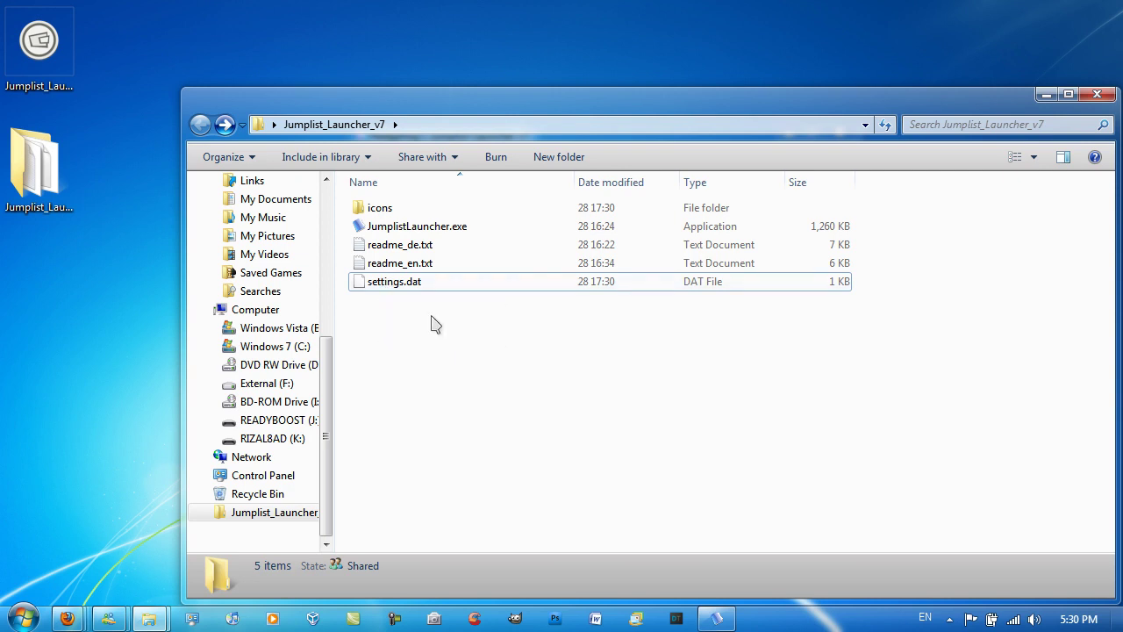
pyautogui.rightClick(431, 317)
pyautogui.click(386, 282)
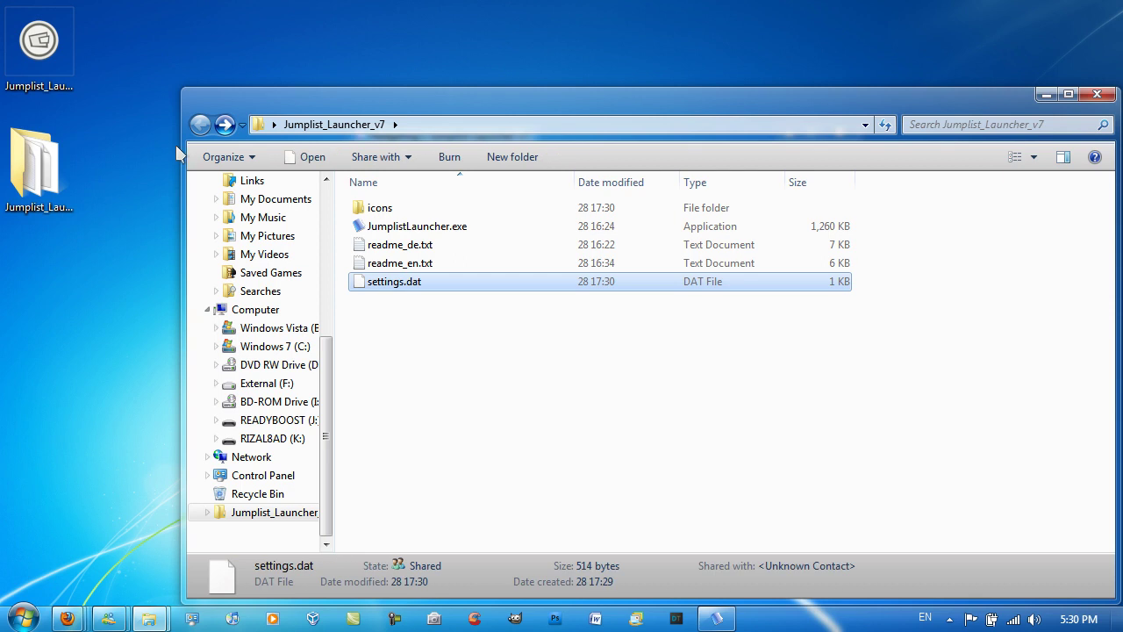
pyautogui.click(1096, 94)
pyautogui.rightClick(42, 153)
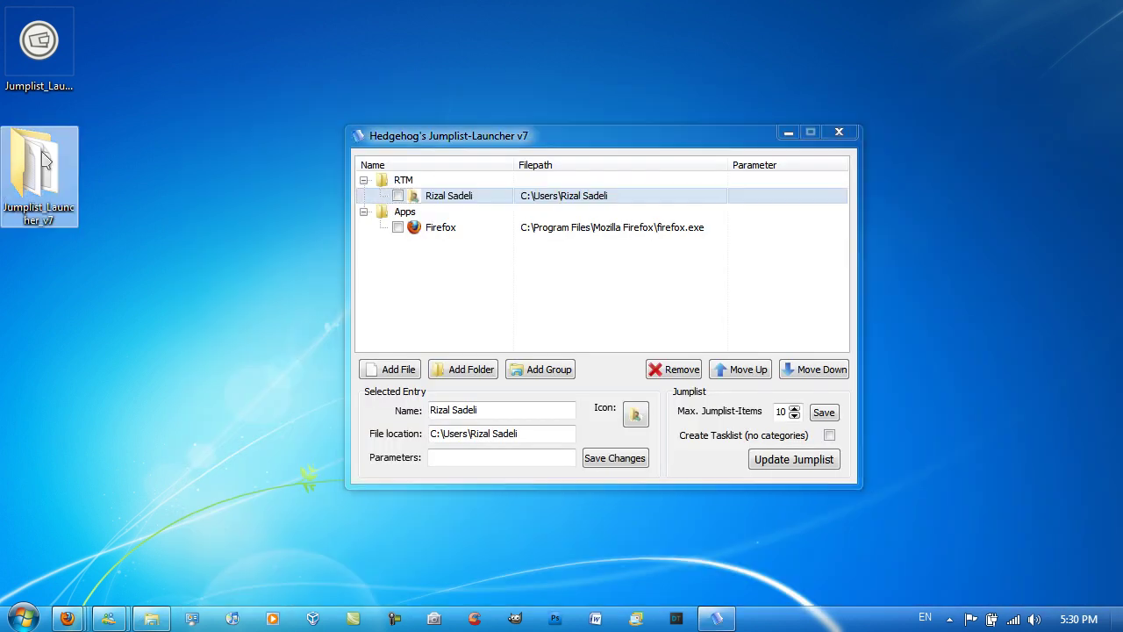
pyautogui.click(186, 533)
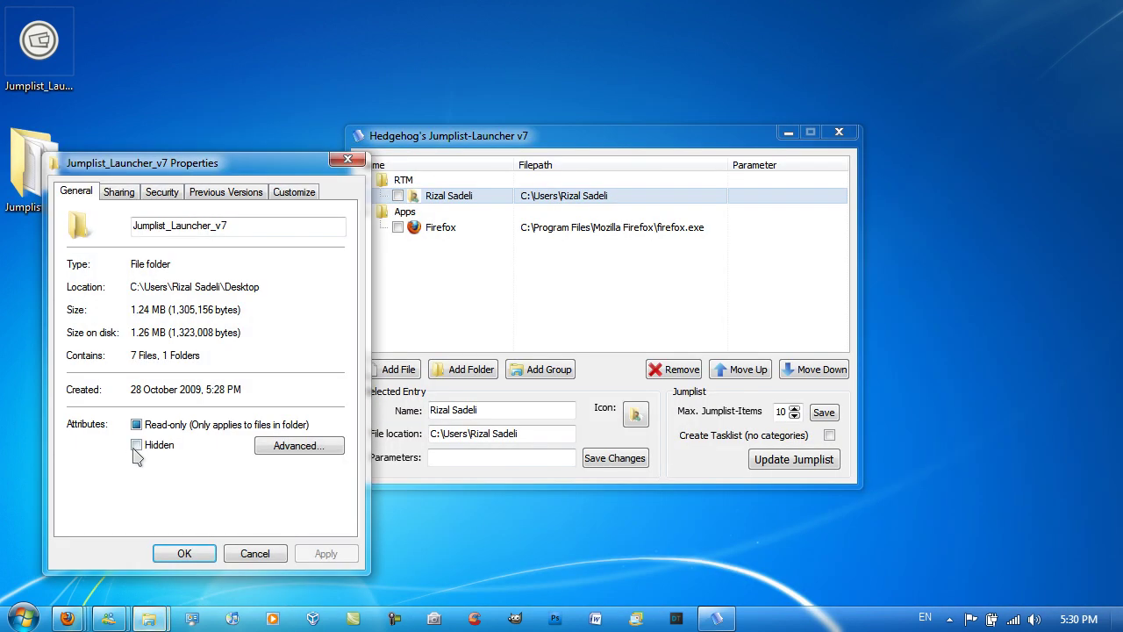
pyautogui.click(255, 556)
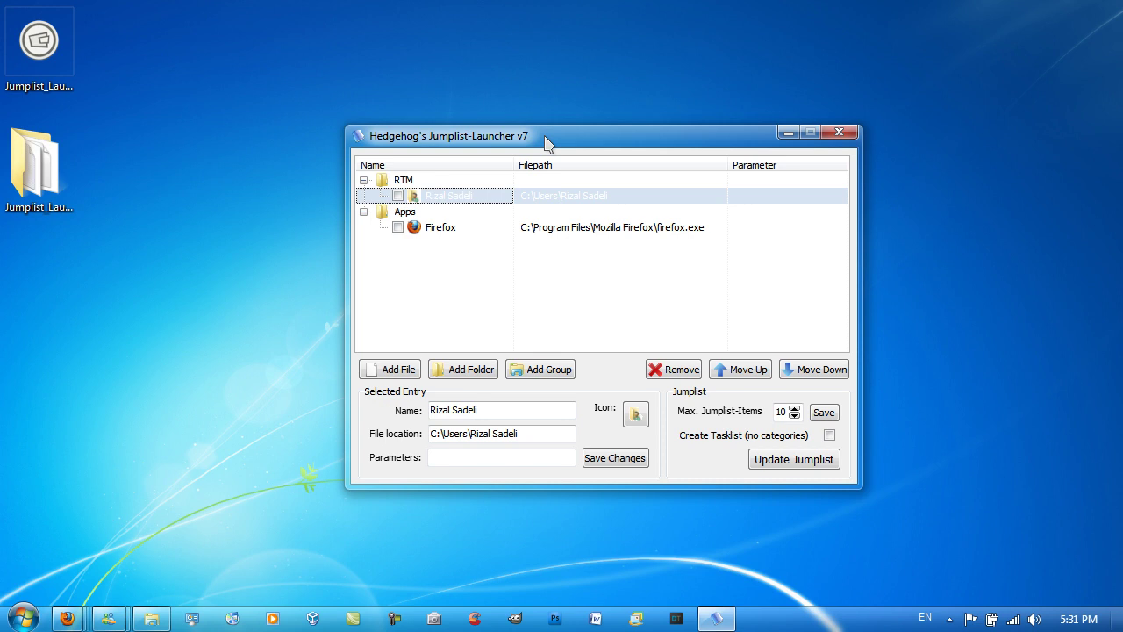
# Minimize the Jumplist-Launcher v7 window, leaving the Windows 7 desktop and its program folder icons
pyautogui.click(798, 137)
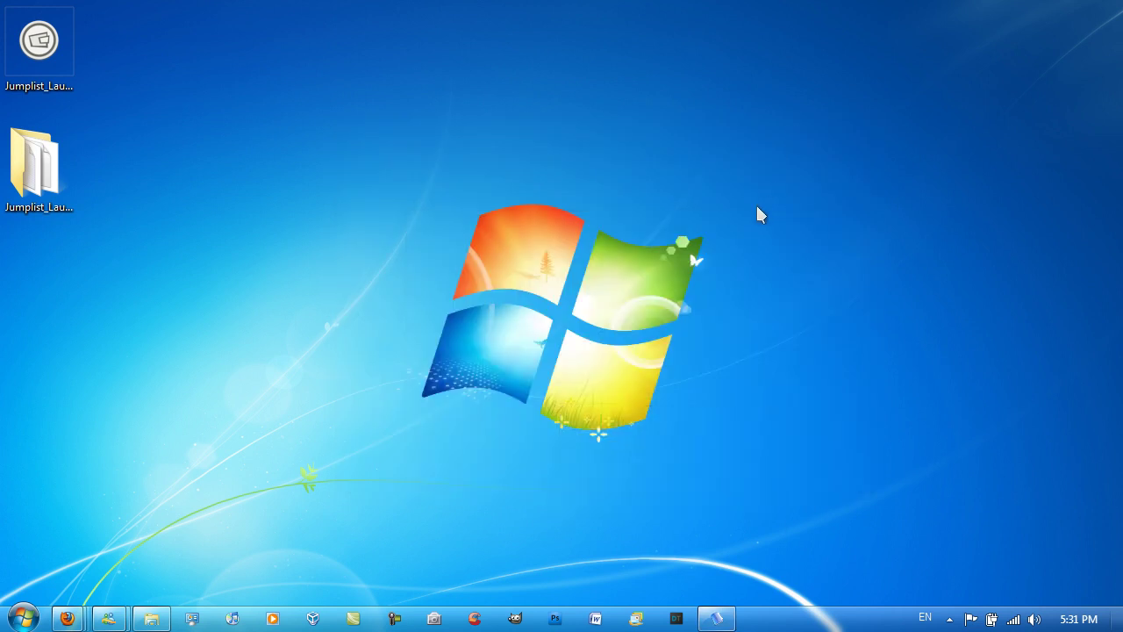